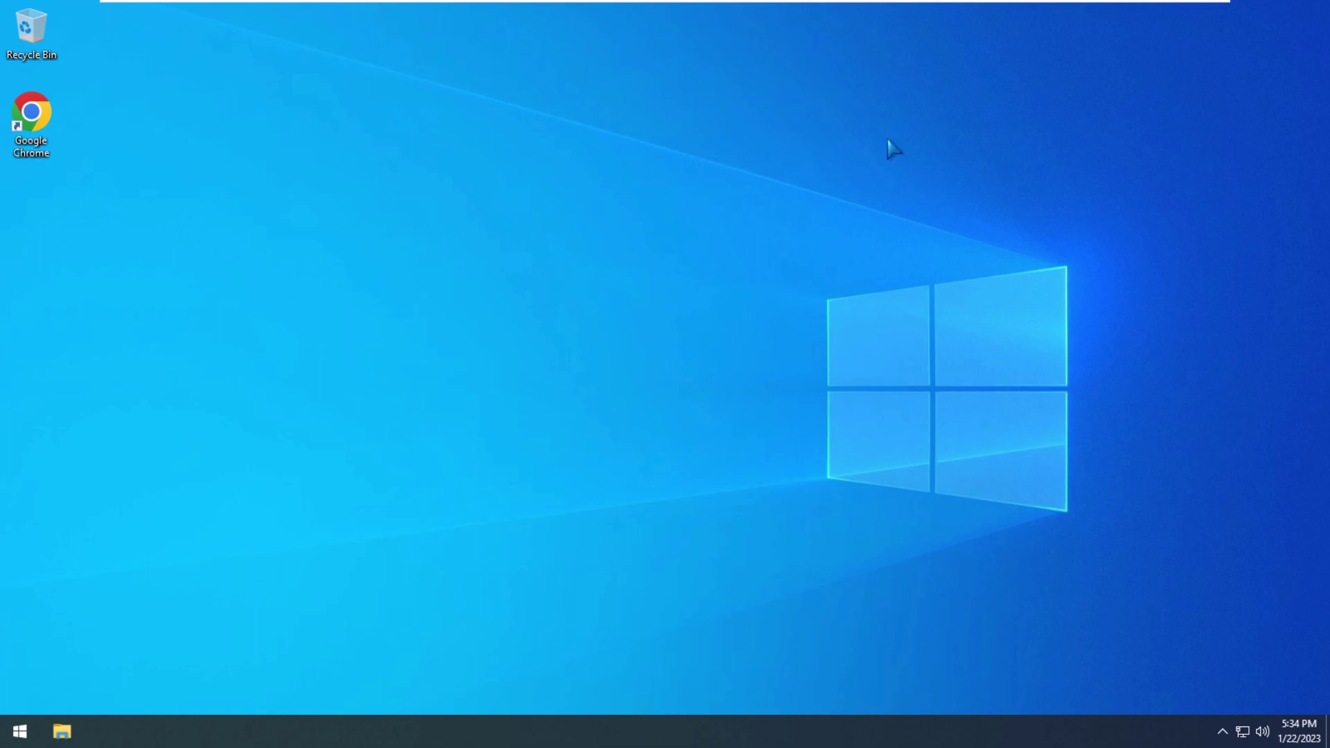
Step: Check the BIOS Version/Date in System Information, launched with msinfo32
left_click(19, 732)
mouse_move(31, 697)
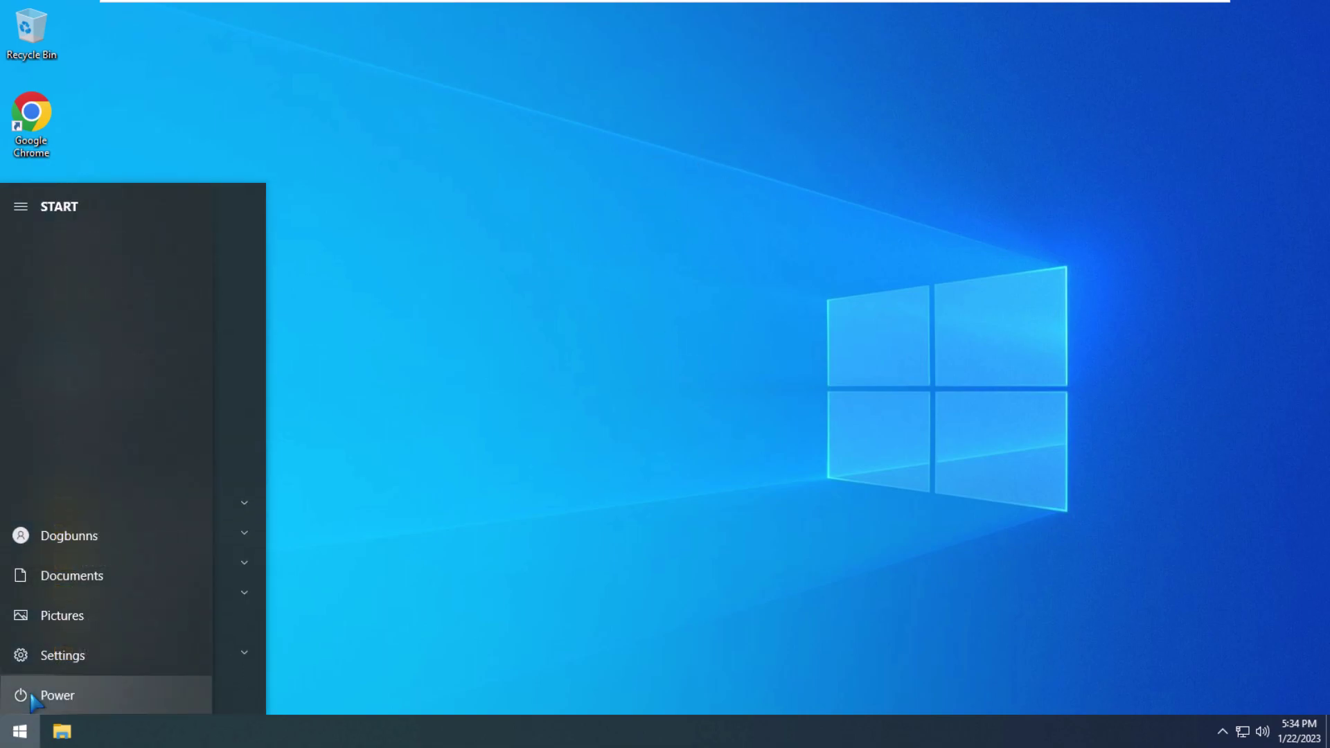
left_click(359, 543)
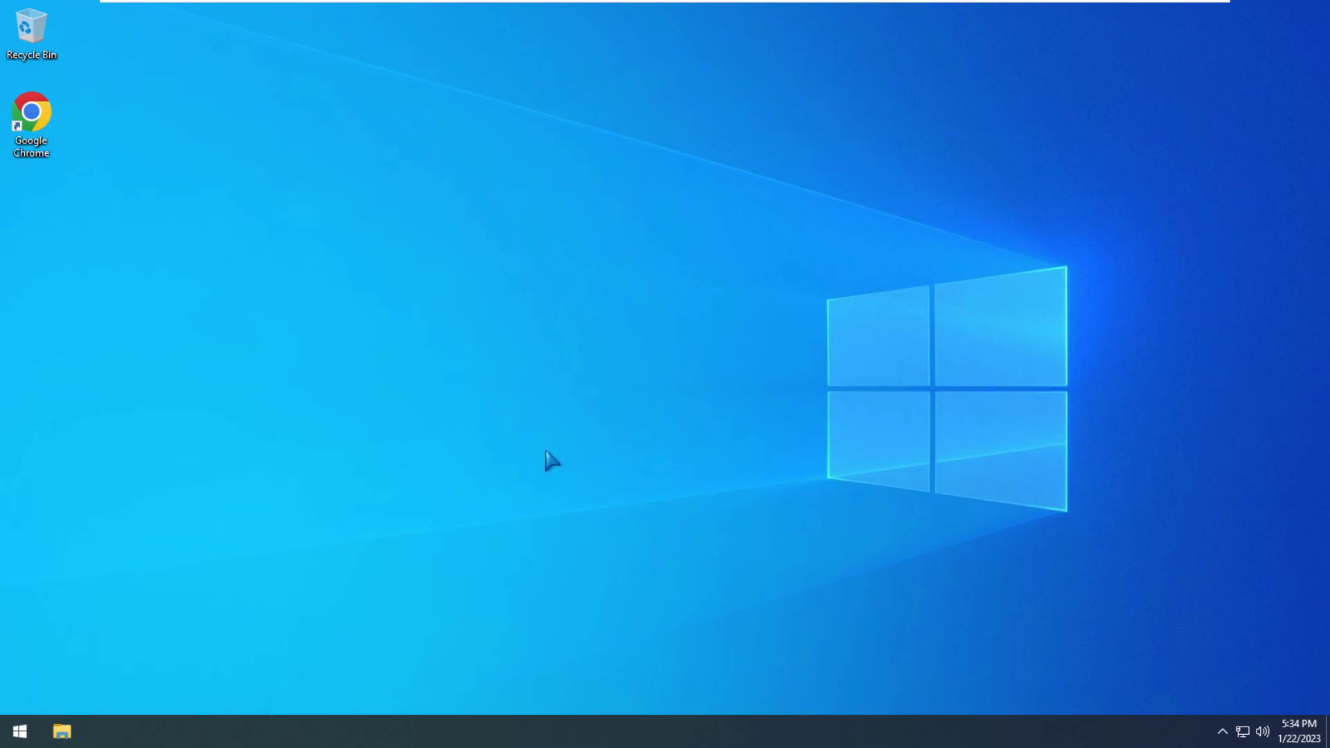
key("super+r")
type("msin")
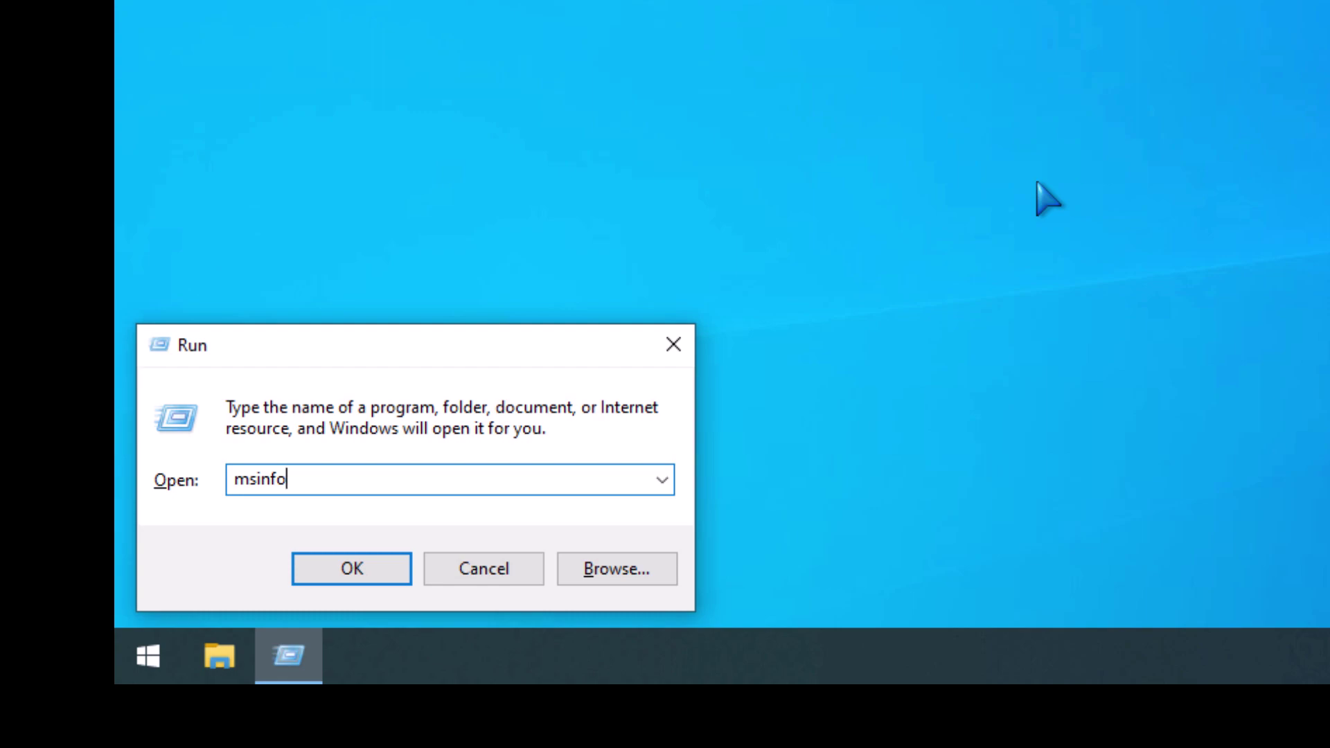
type("fo32")
key("Return")
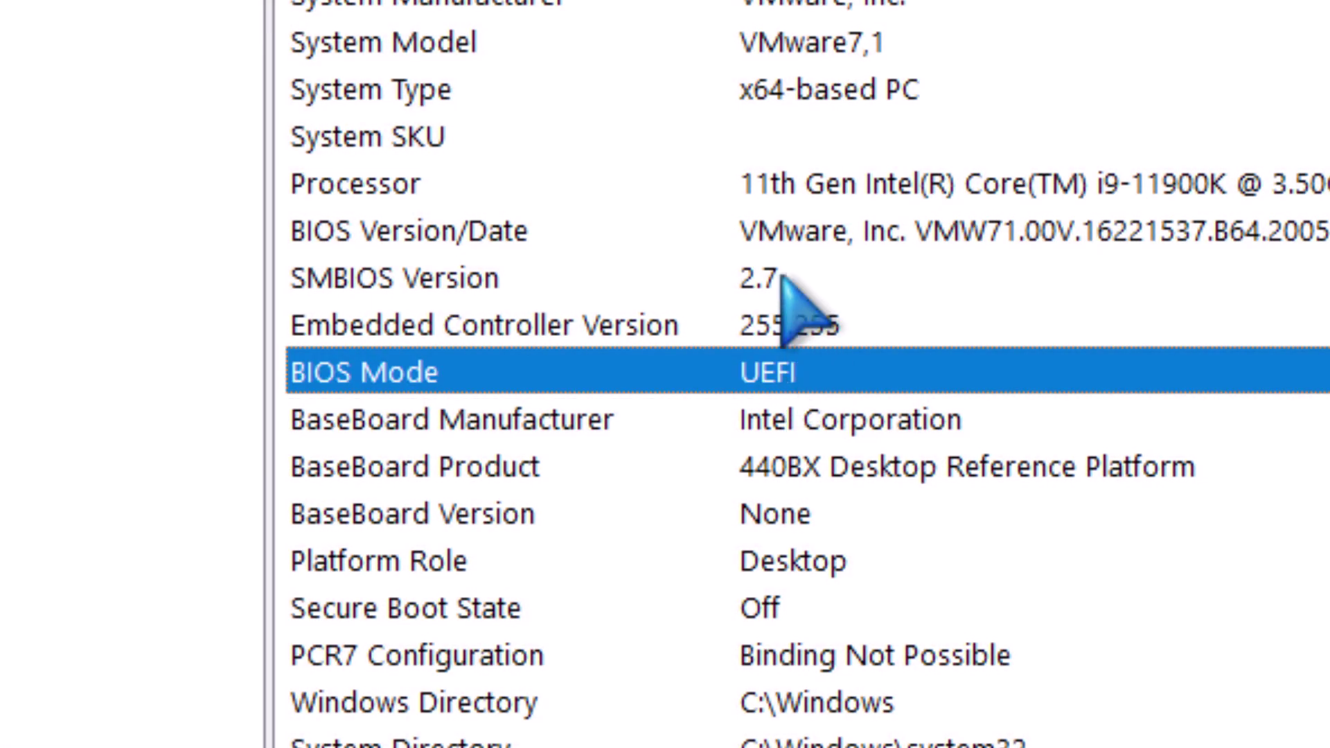
left_click(772, 234)
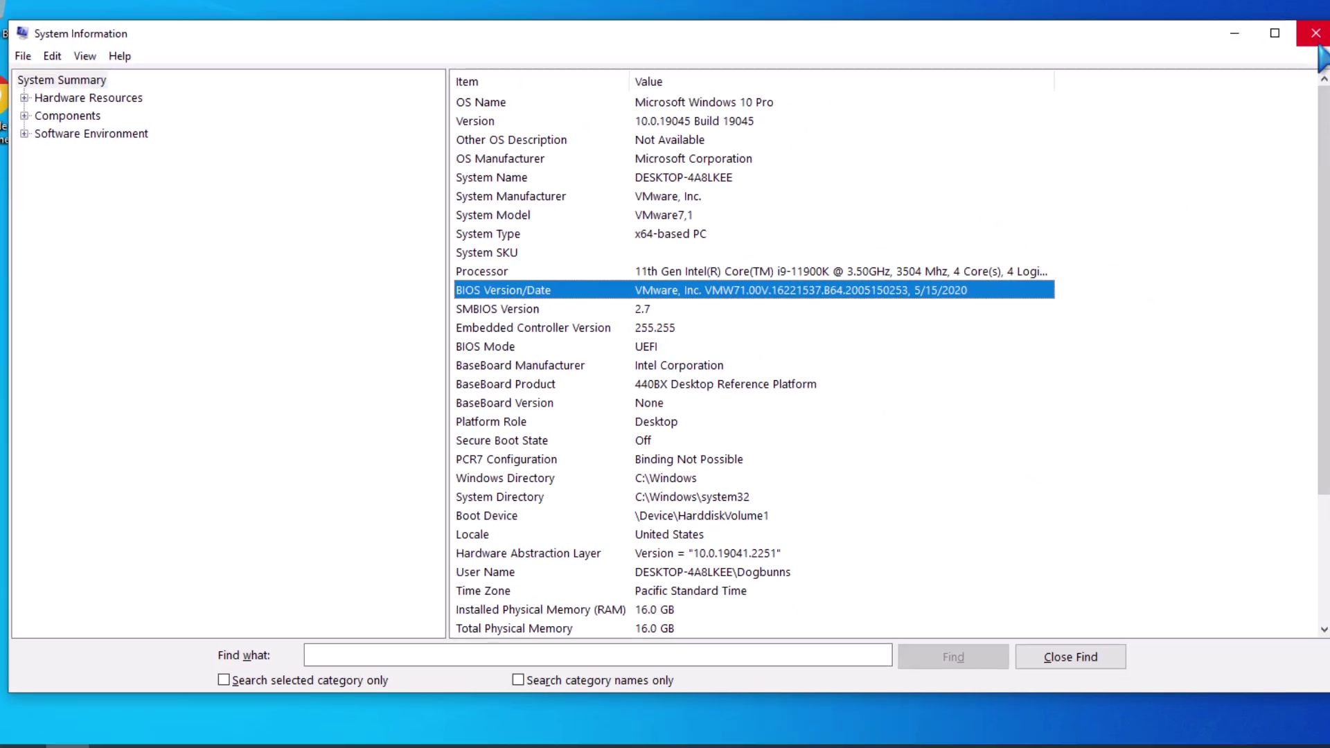
left_click(1302, 10)
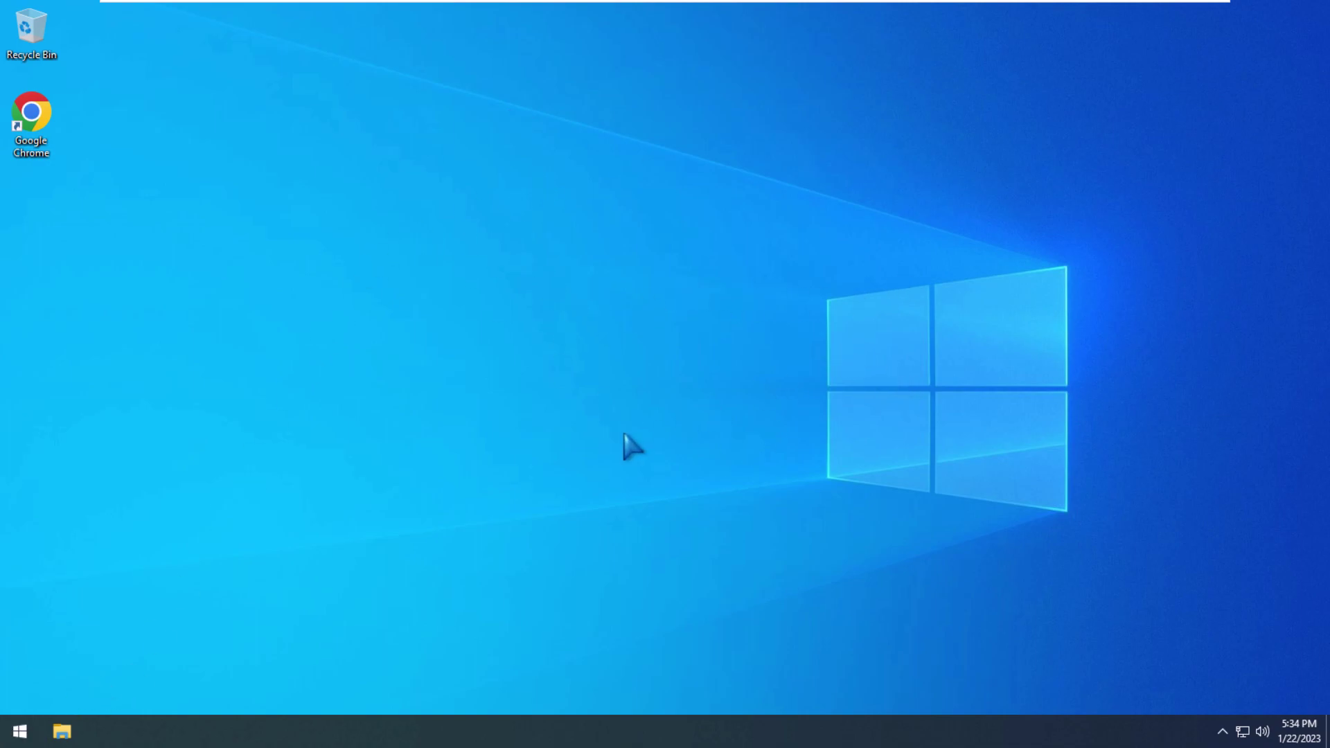
Step: Shift-restart into recovery, then go to Troubleshoot > Advanced options > UEFI Firmware Settings
left_click(20, 731)
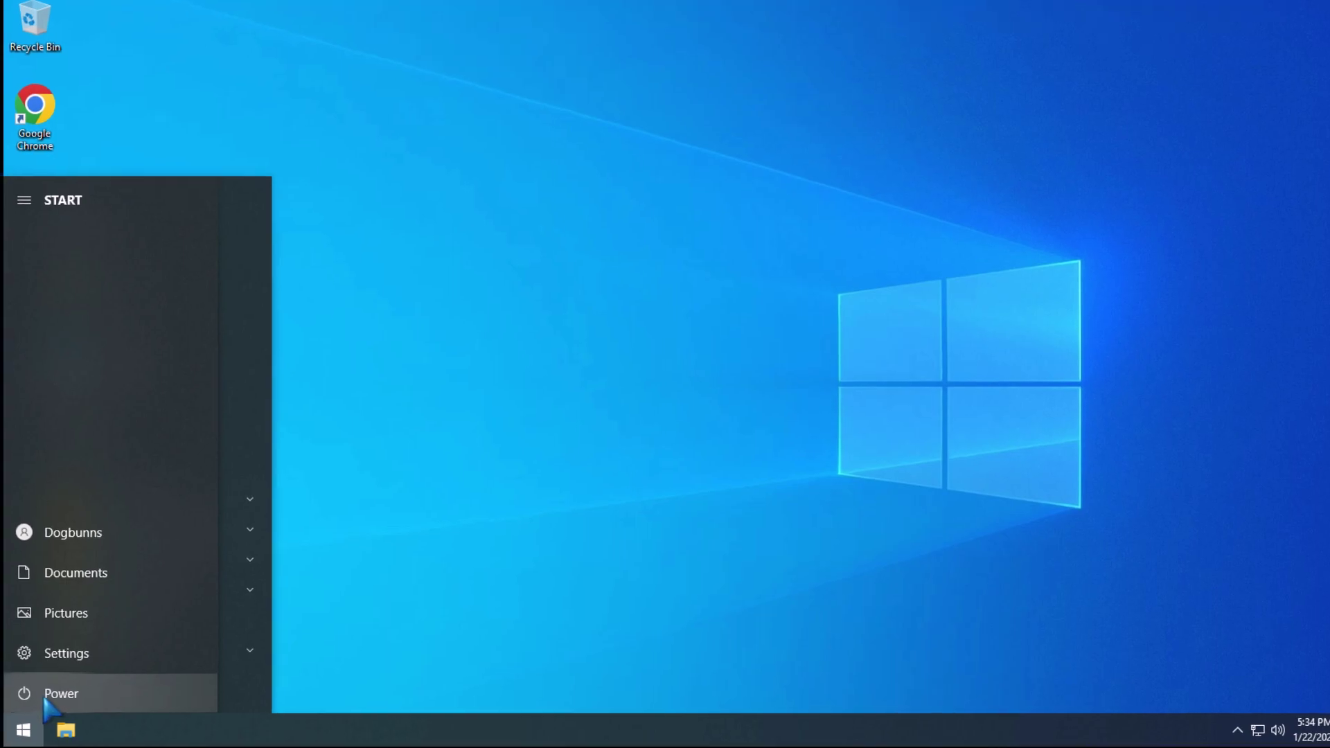
left_click(28, 694)
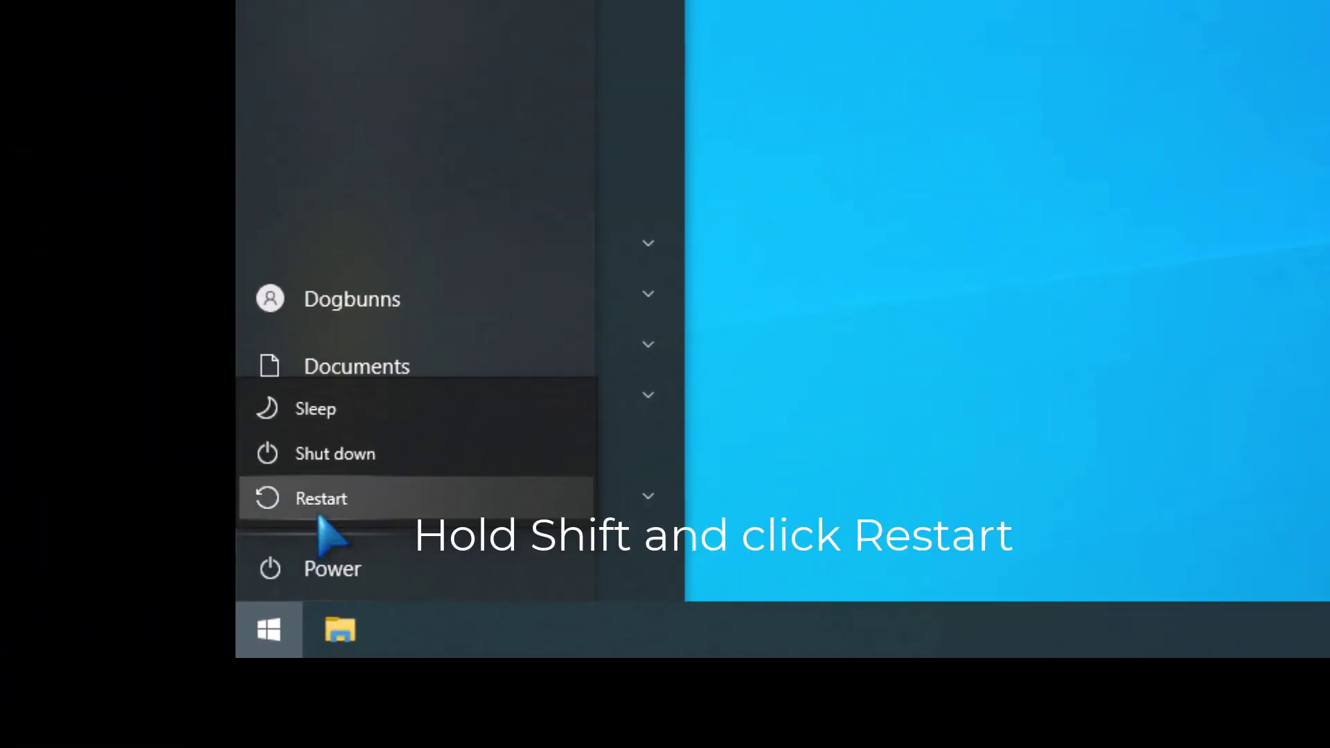
left_click(320, 505, "shift")
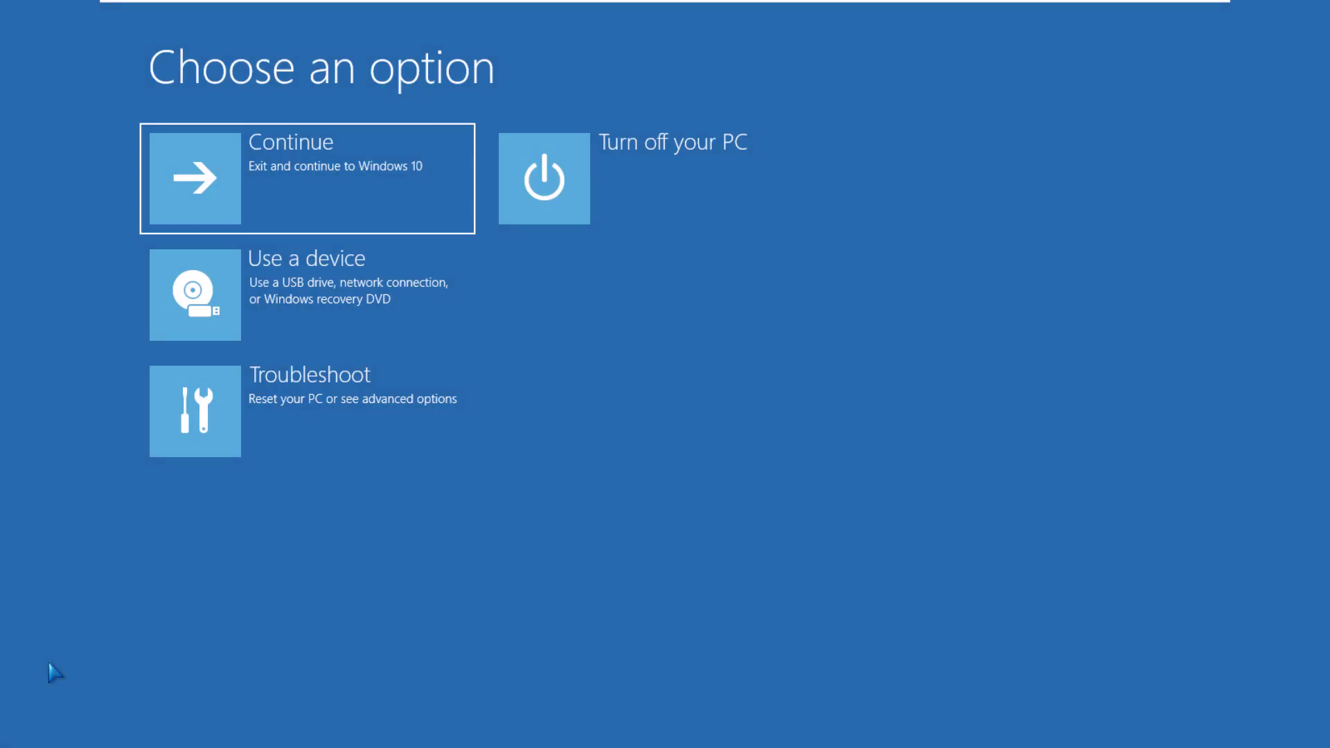
left_click(184, 401)
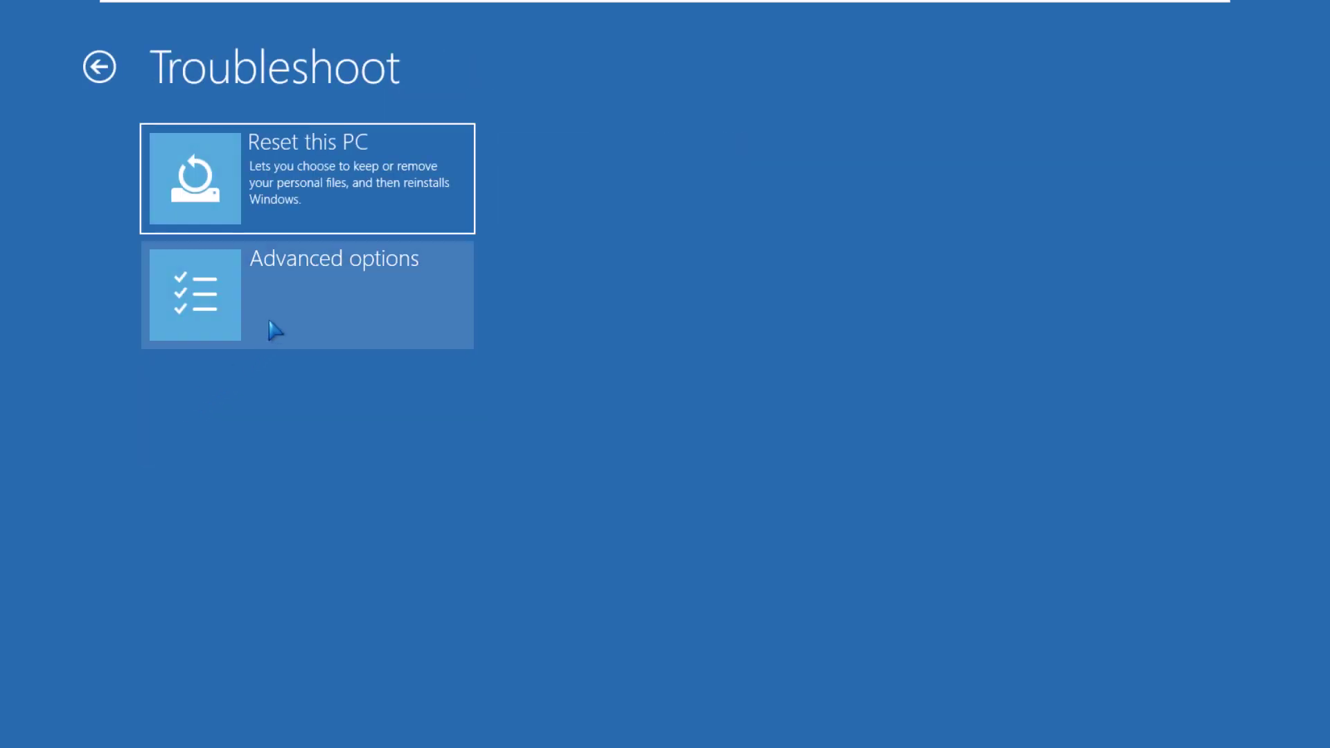
left_click(282, 292)
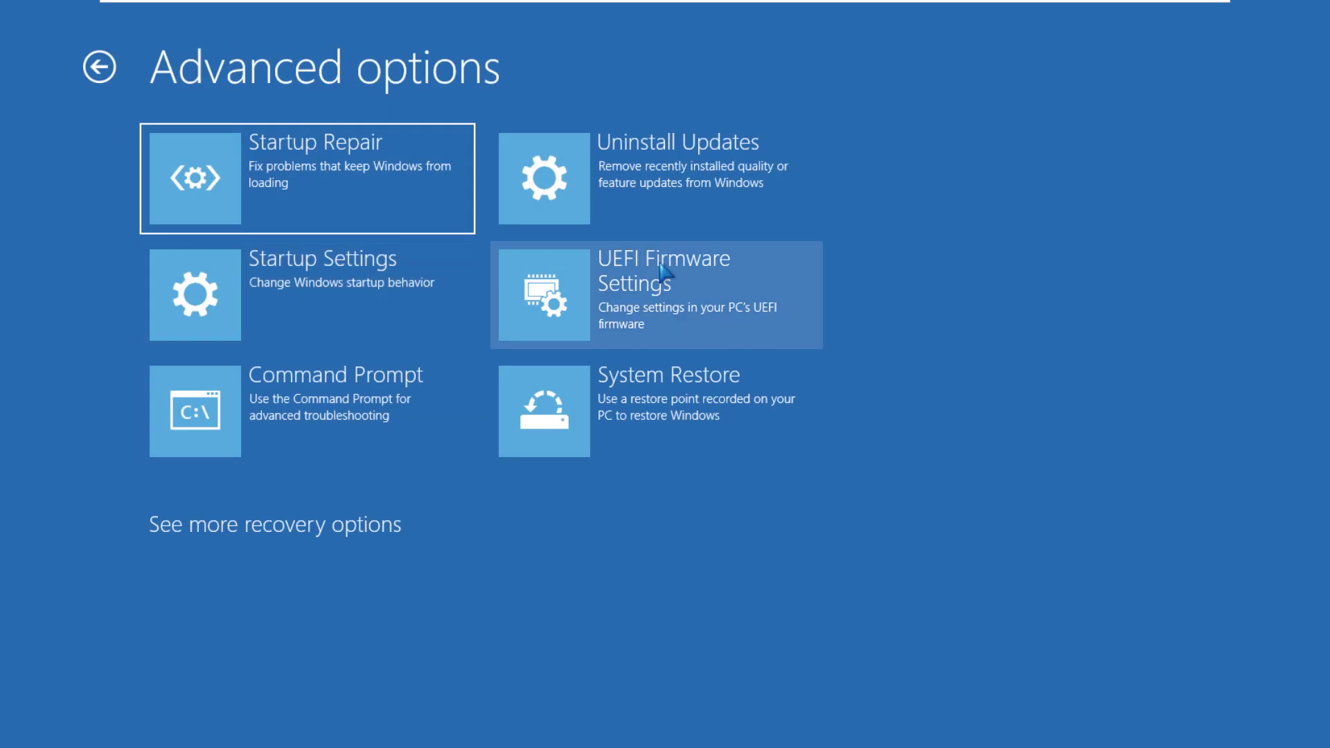
left_click(626, 301)
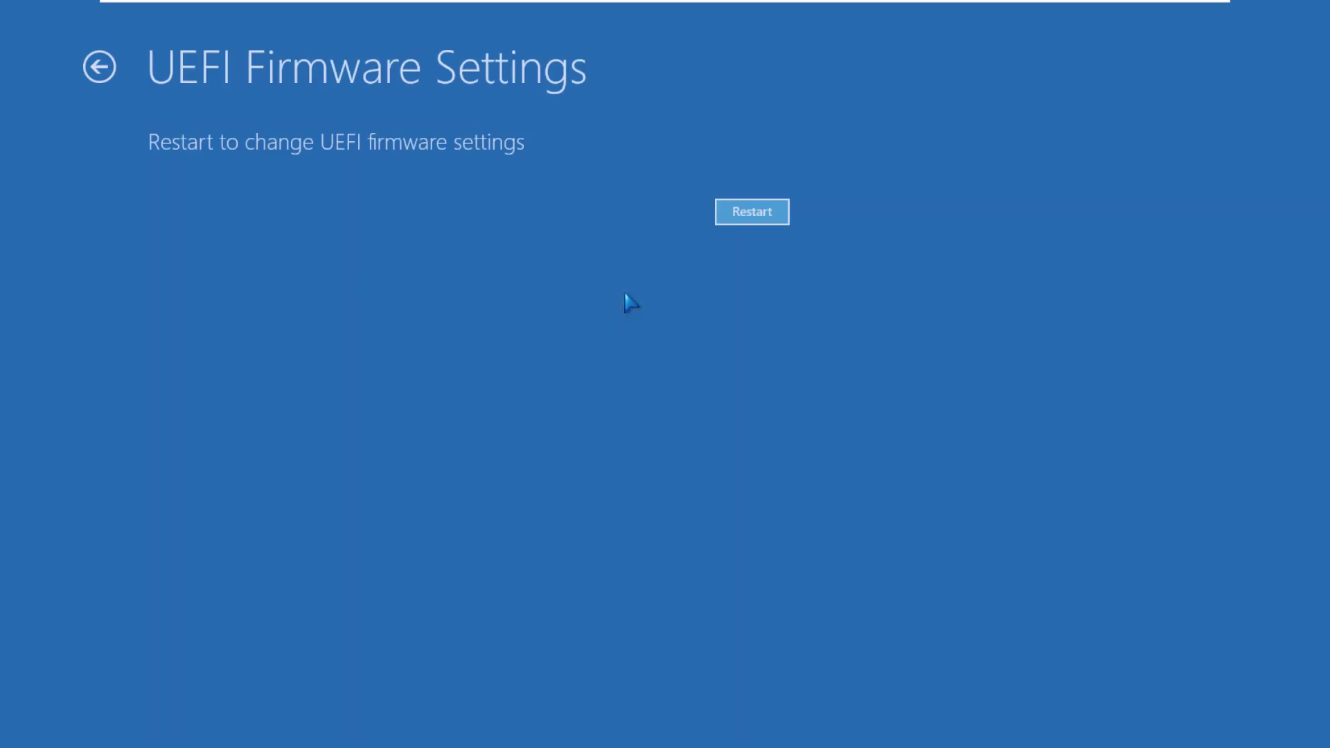
Step: Restart into firmware setup and check the VM's Advanced options show firmware type UEFI
left_click(750, 212)
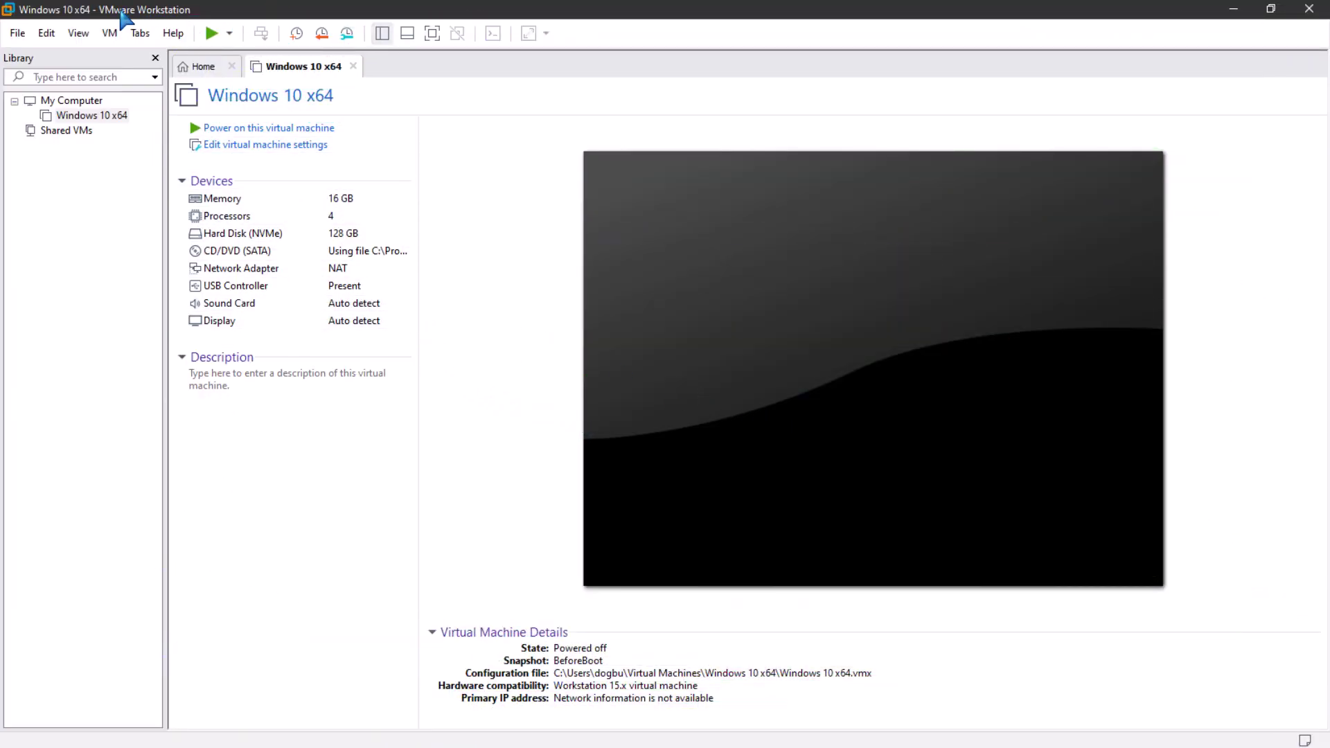
left_click(268, 146)
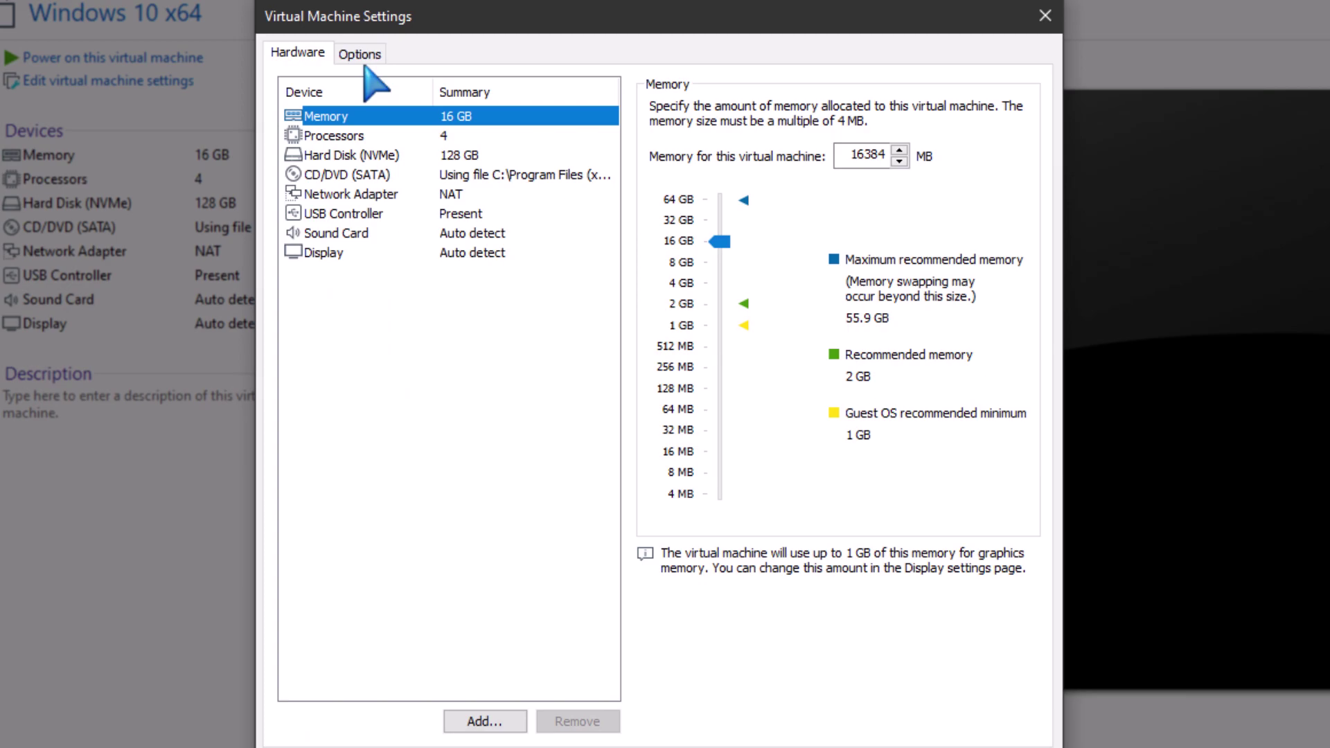
left_click(362, 57)
left_click(330, 353)
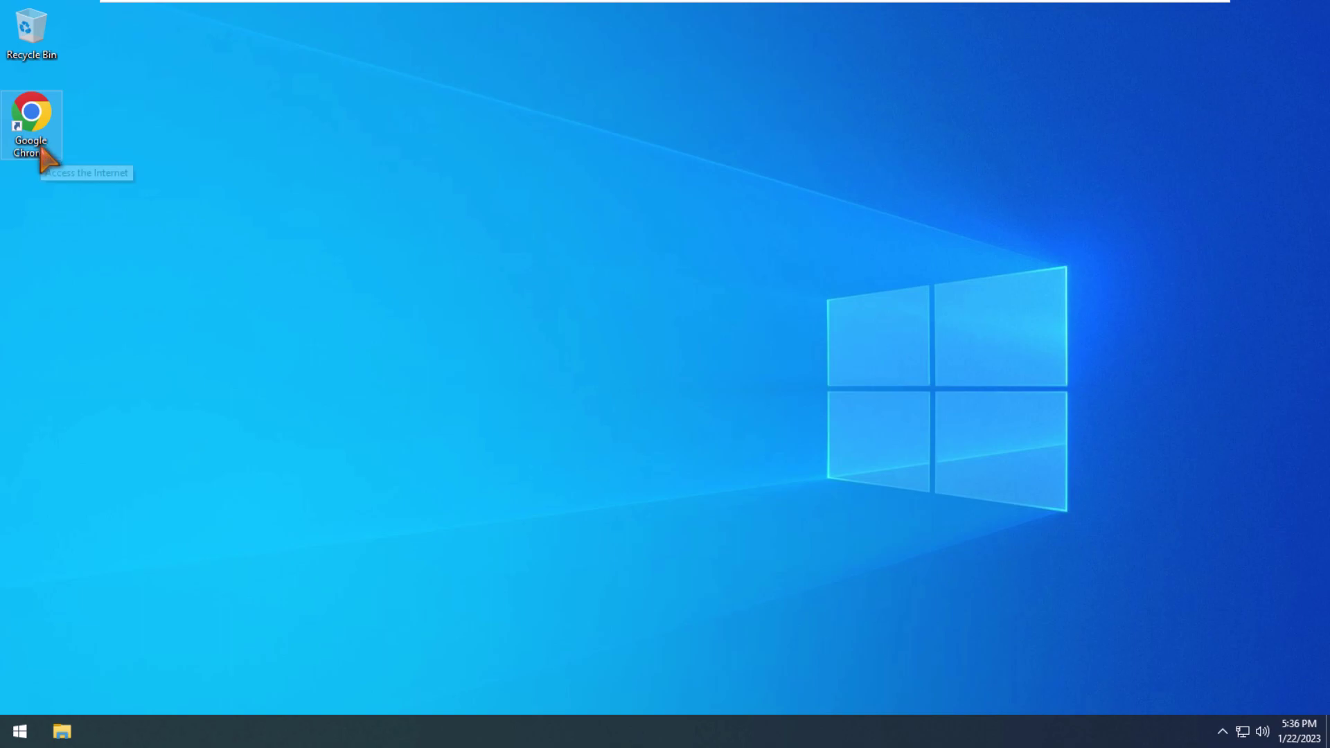
Step: In Chrome, search github.com for 'hackbgrt' and go to the HackBGRT repository
double_click(30, 153)
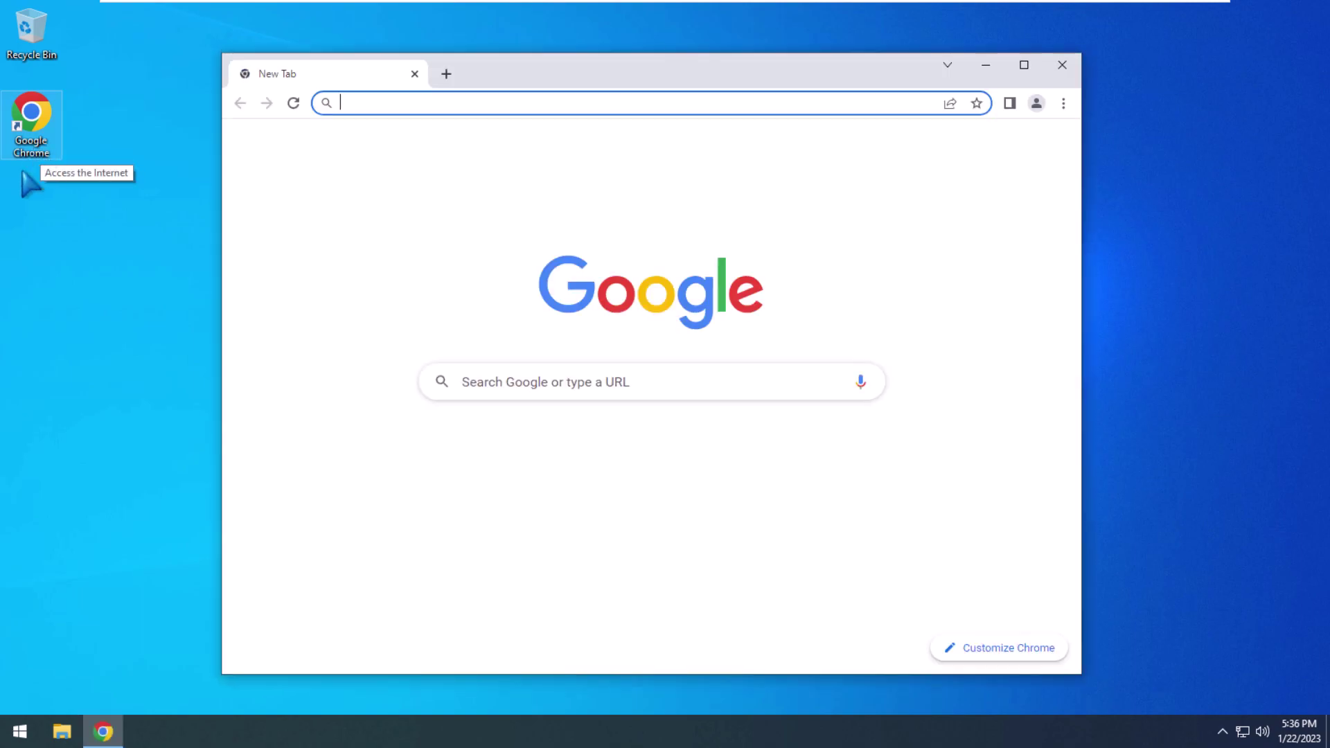
type("github.com")
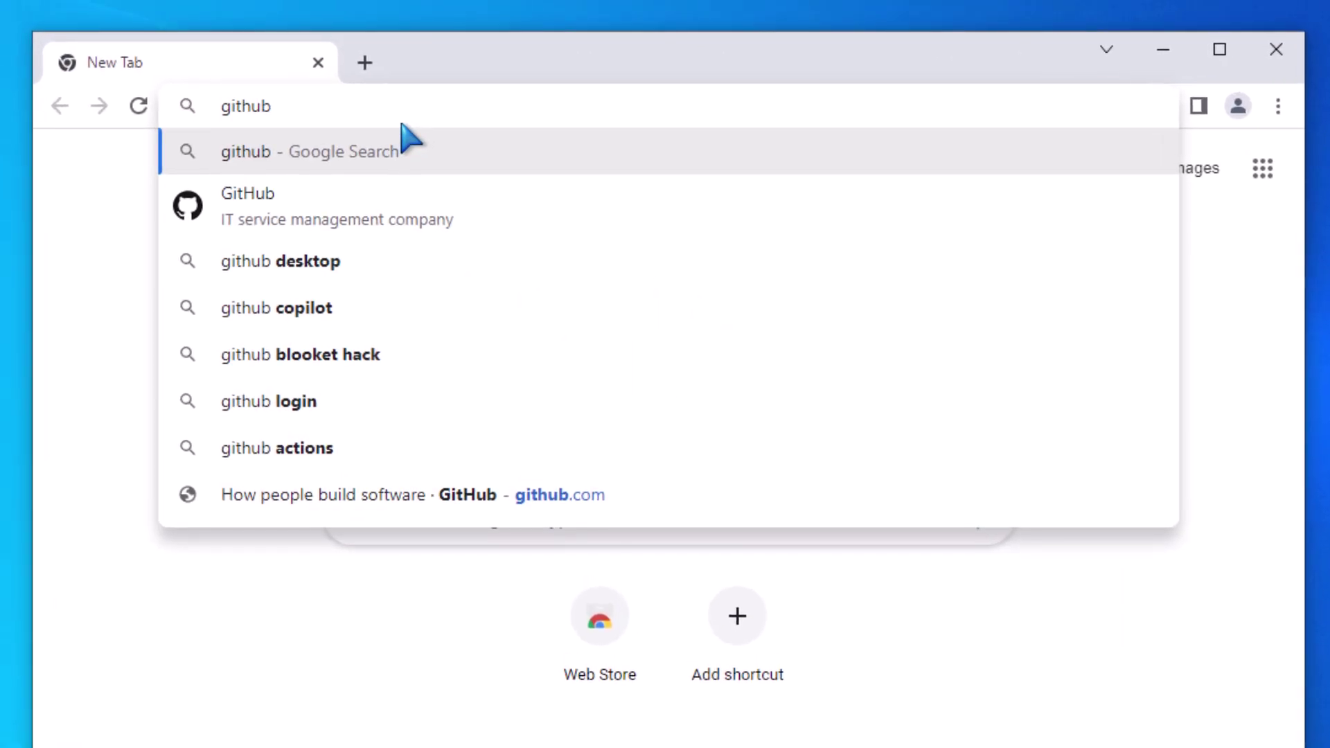
key("Return")
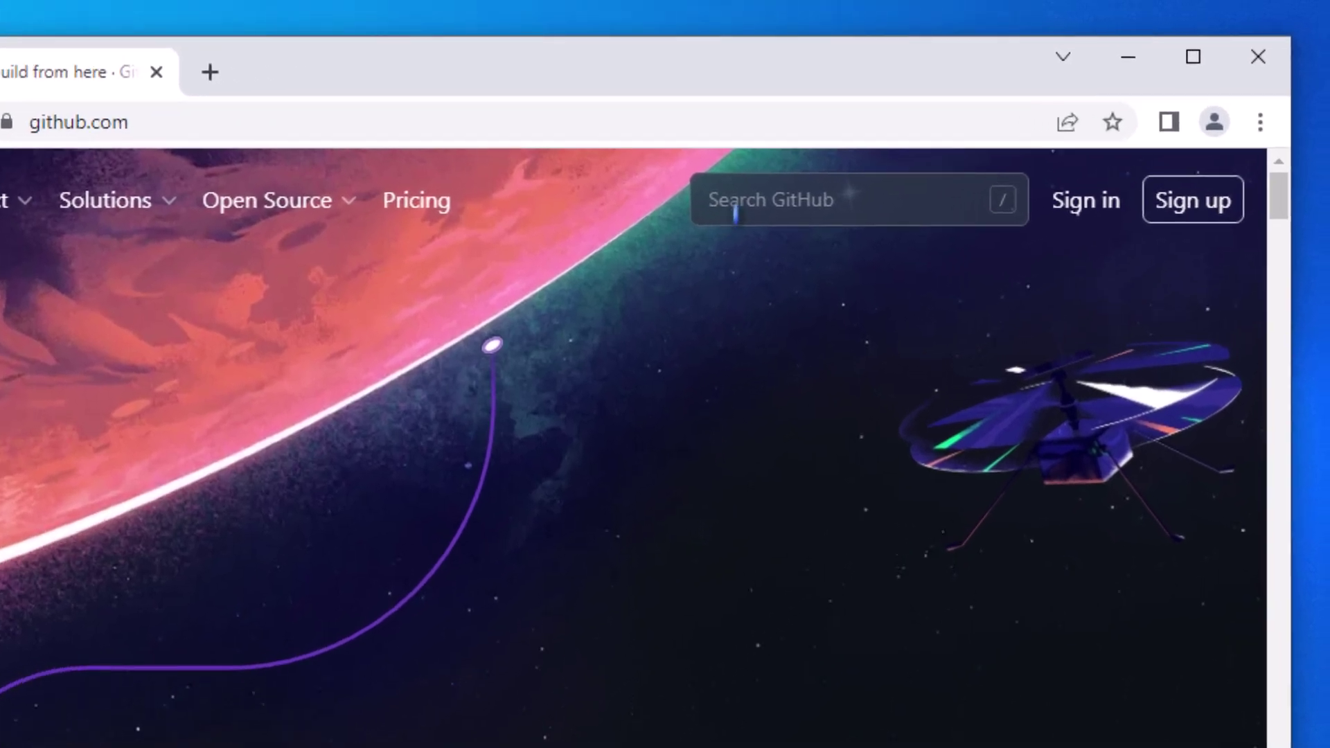
left_click(768, 203)
type("ha")
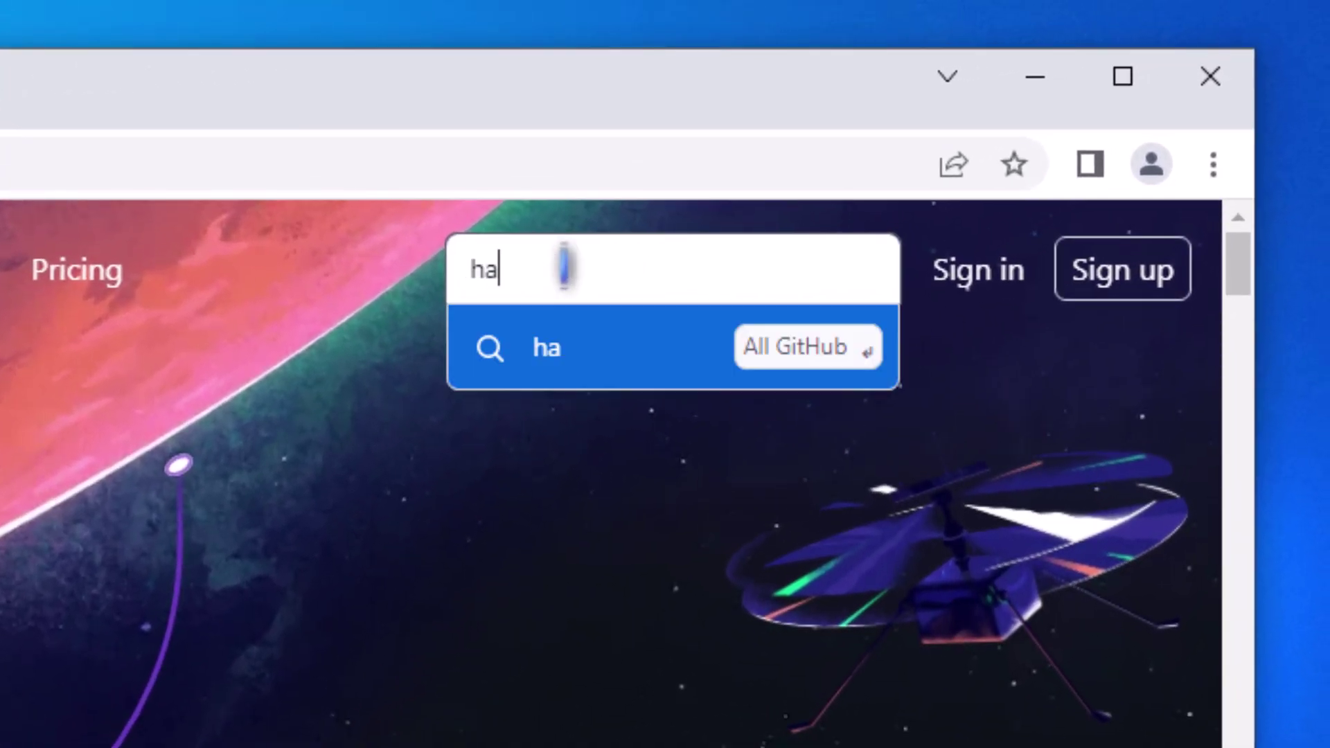
type("ckbgrt")
key("Return")
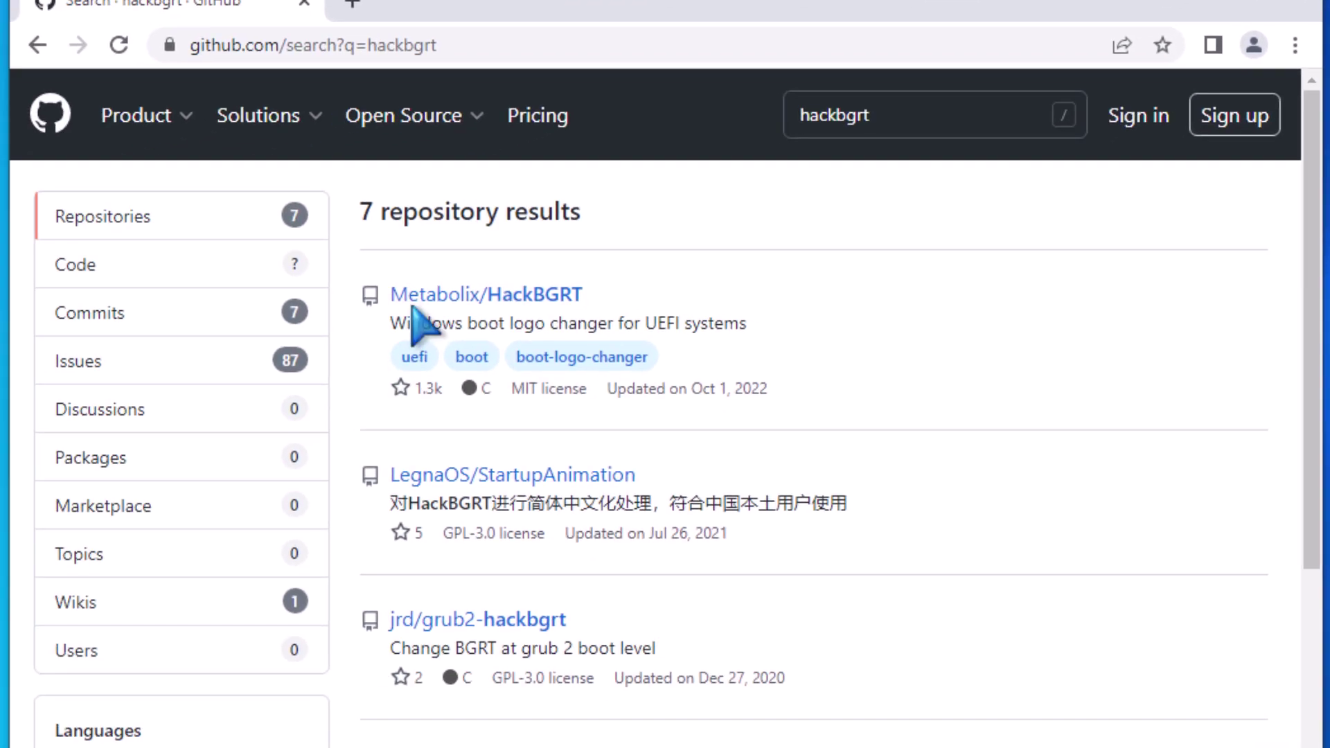
left_click(409, 295)
left_click(477, 297)
Step: Go to the Version 1.5.1 release and download HackBGRT-1.5.1.zip
scroll(526, 326, "down", 3)
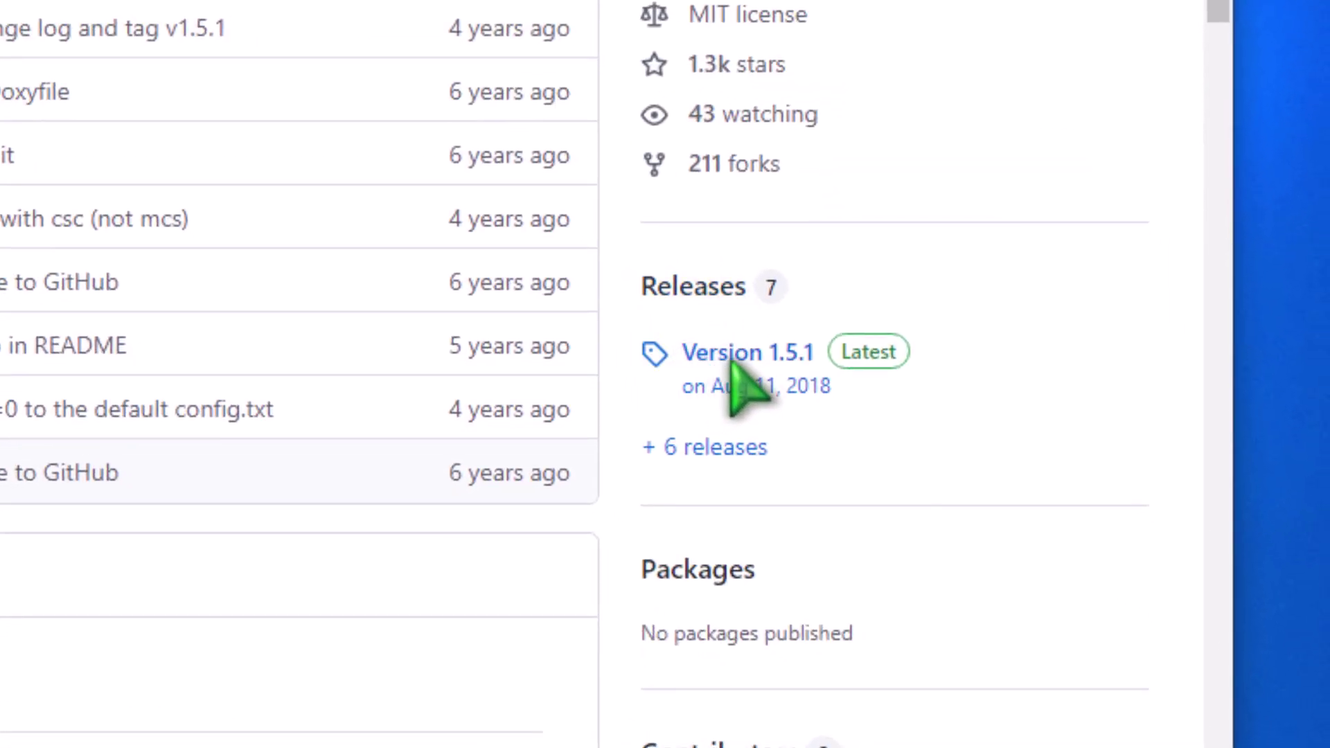
left_click(789, 354)
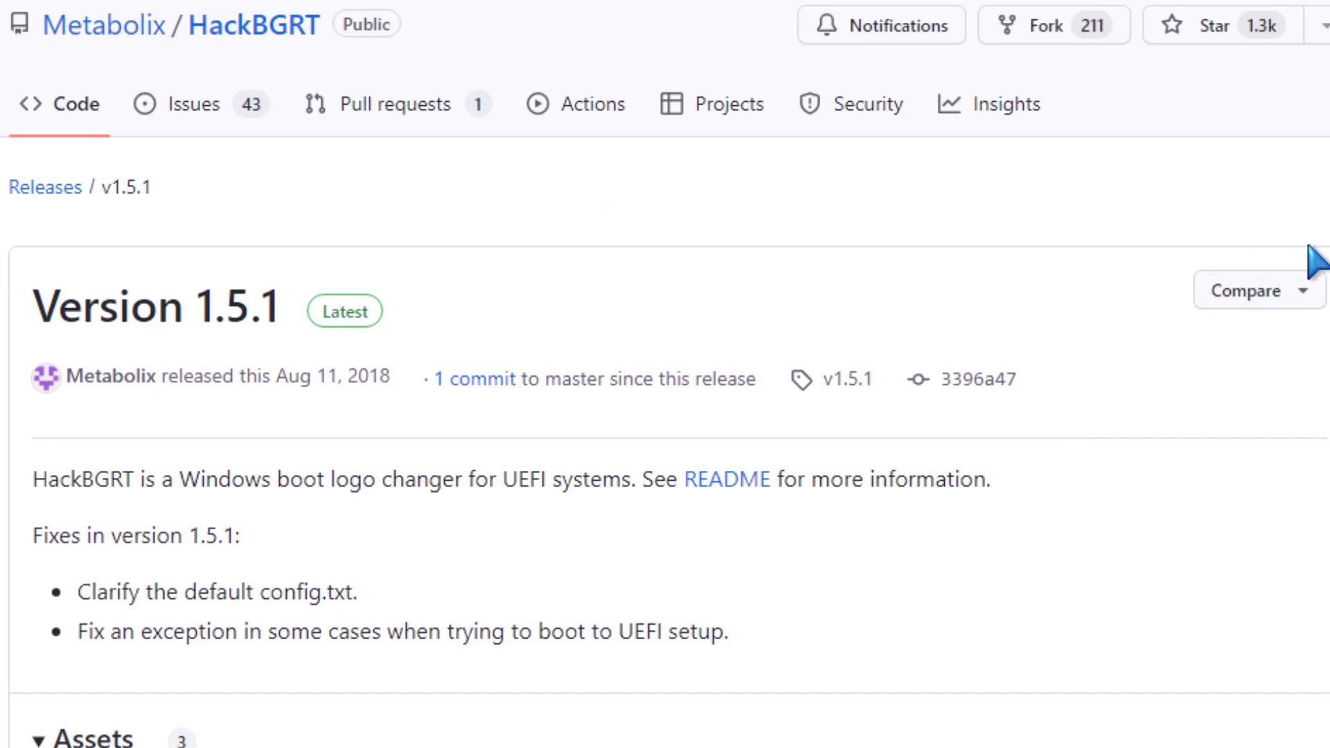
scroll(900, 344, "down", 5)
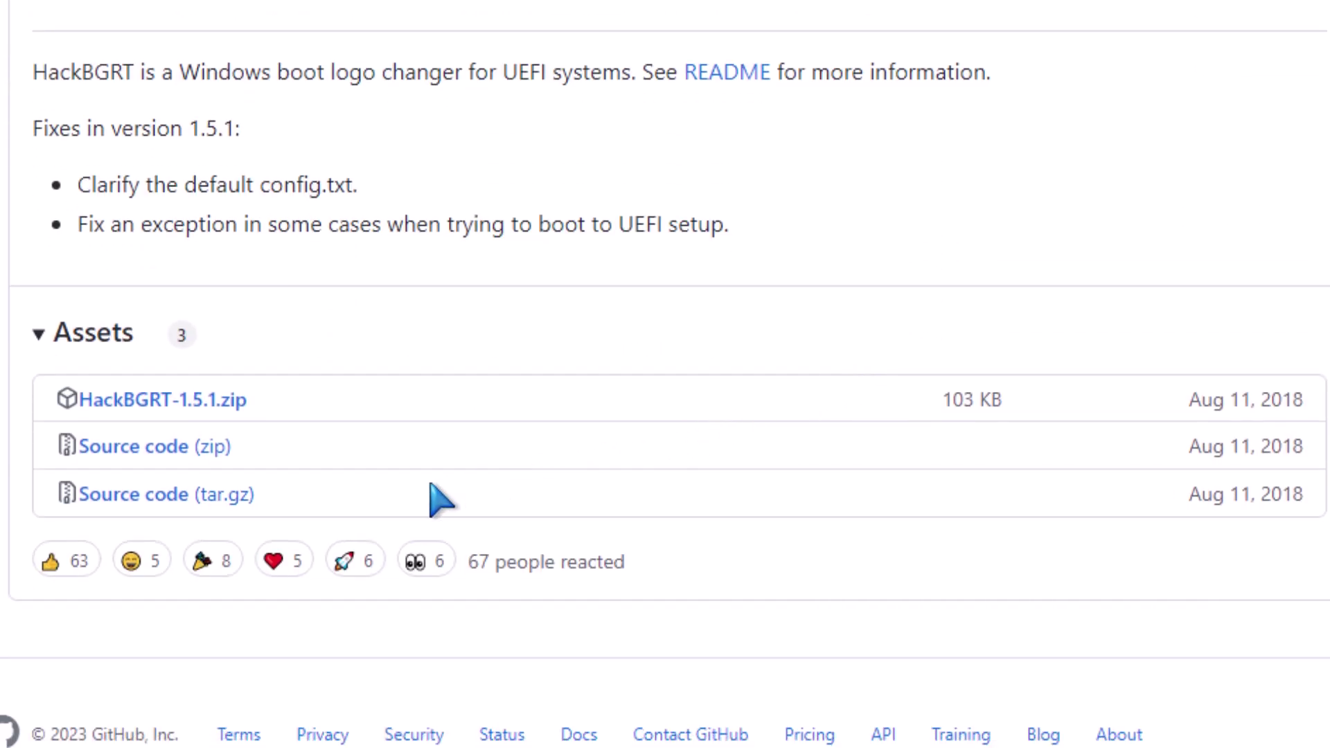
left_click(194, 414)
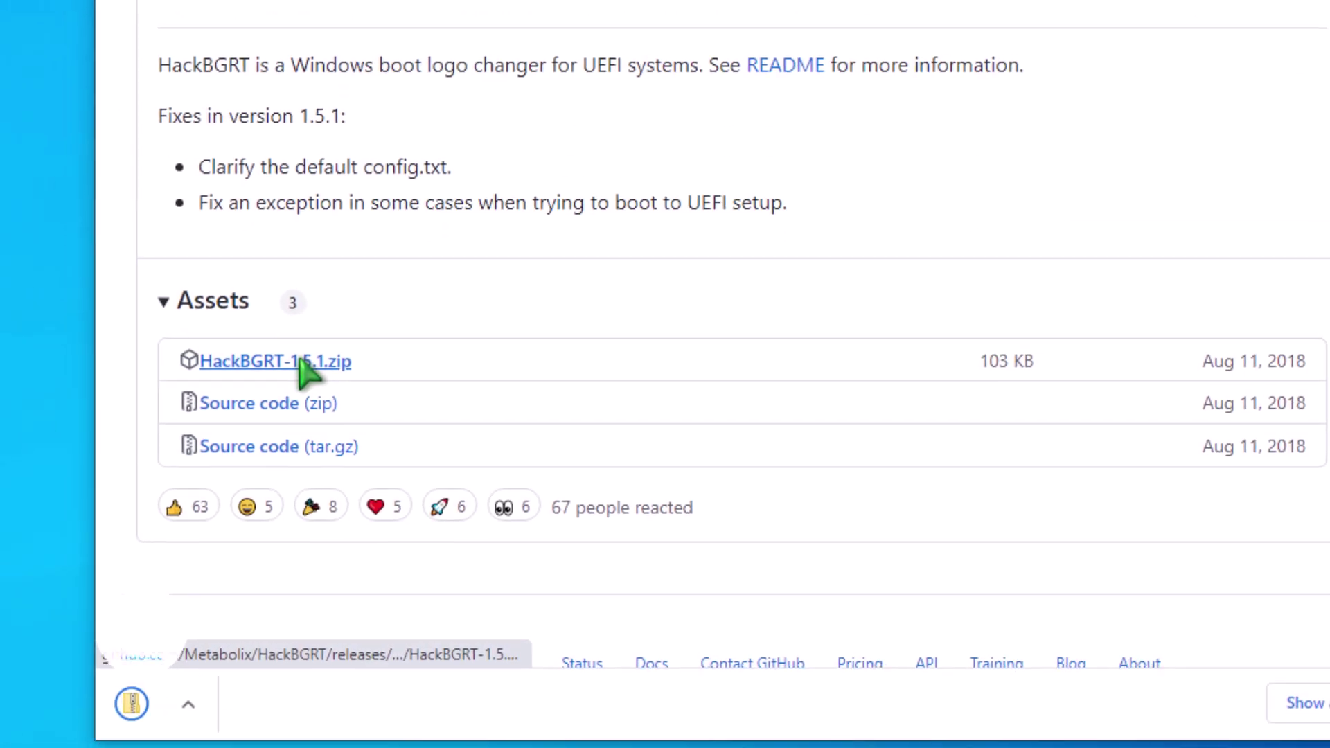
Step: Copy the HackBGRT-1.5.1 folder from the downloaded zip onto the desktop
left_click(277, 719)
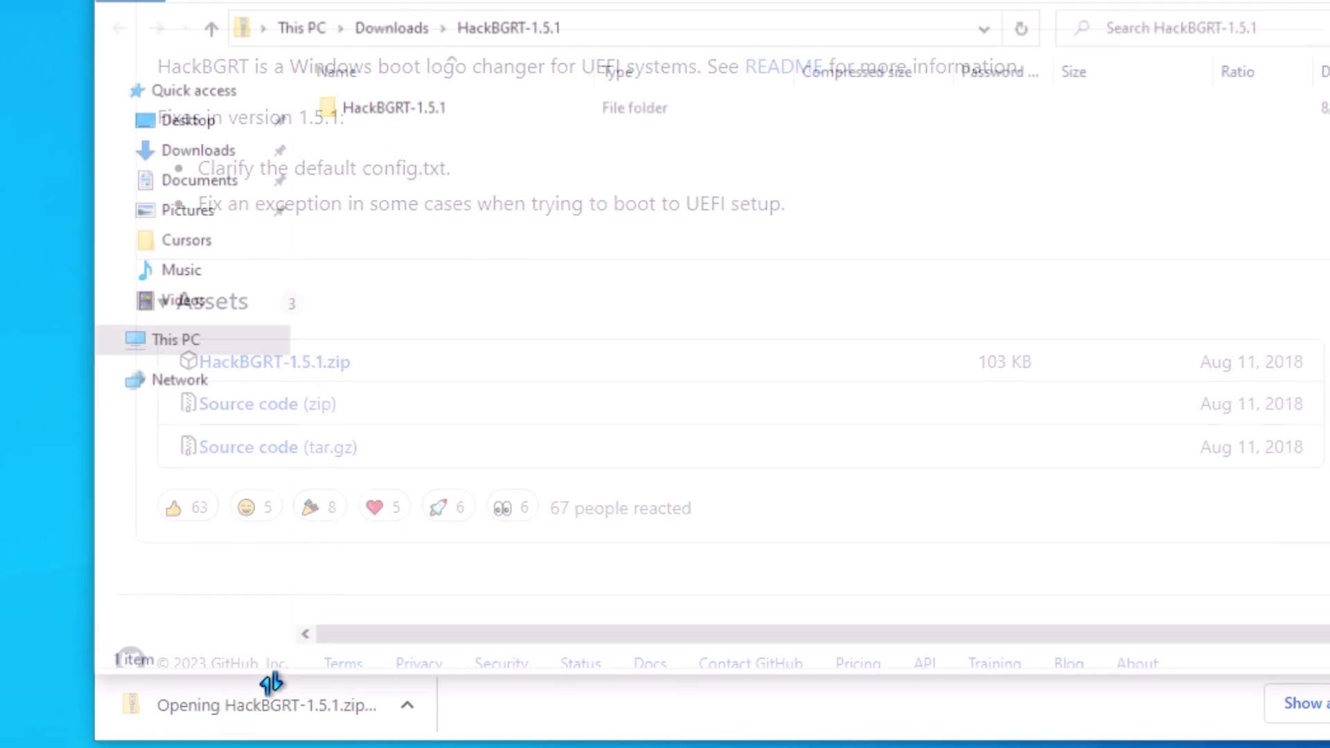
double_click(346, 166)
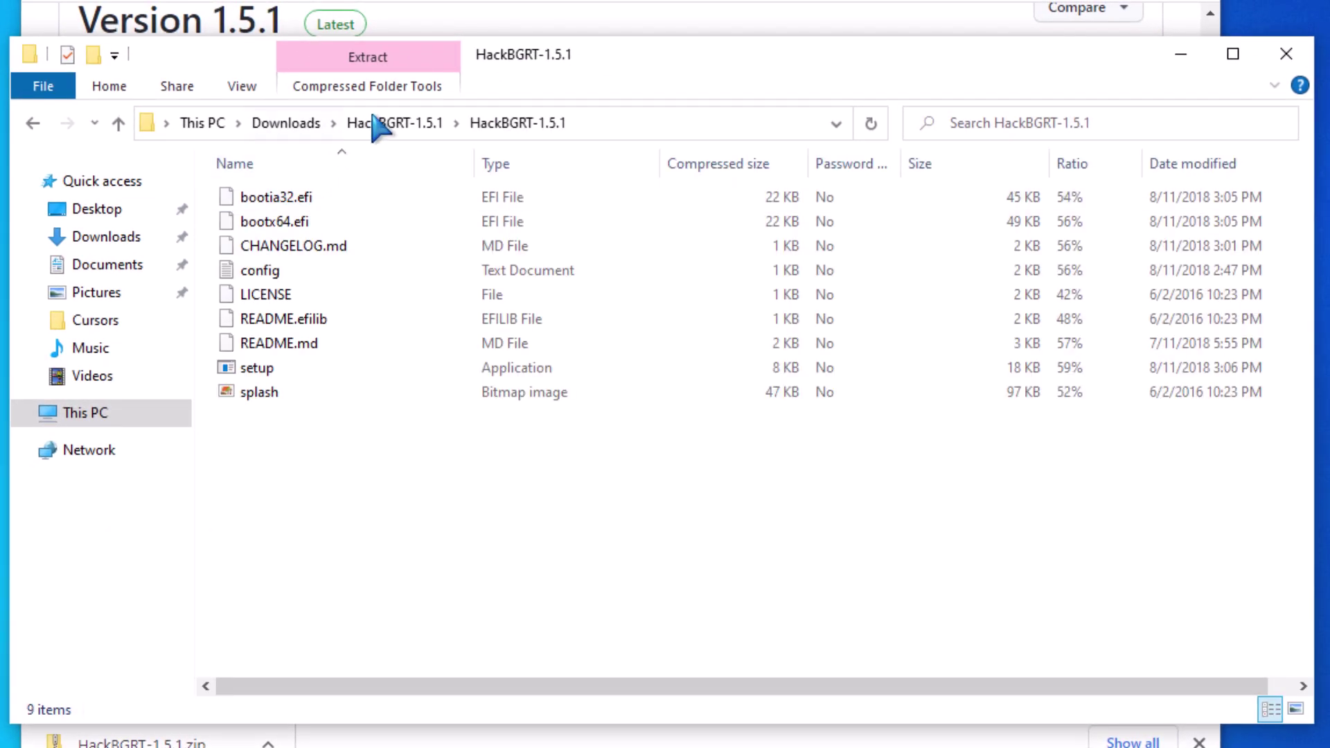
left_click(374, 122)
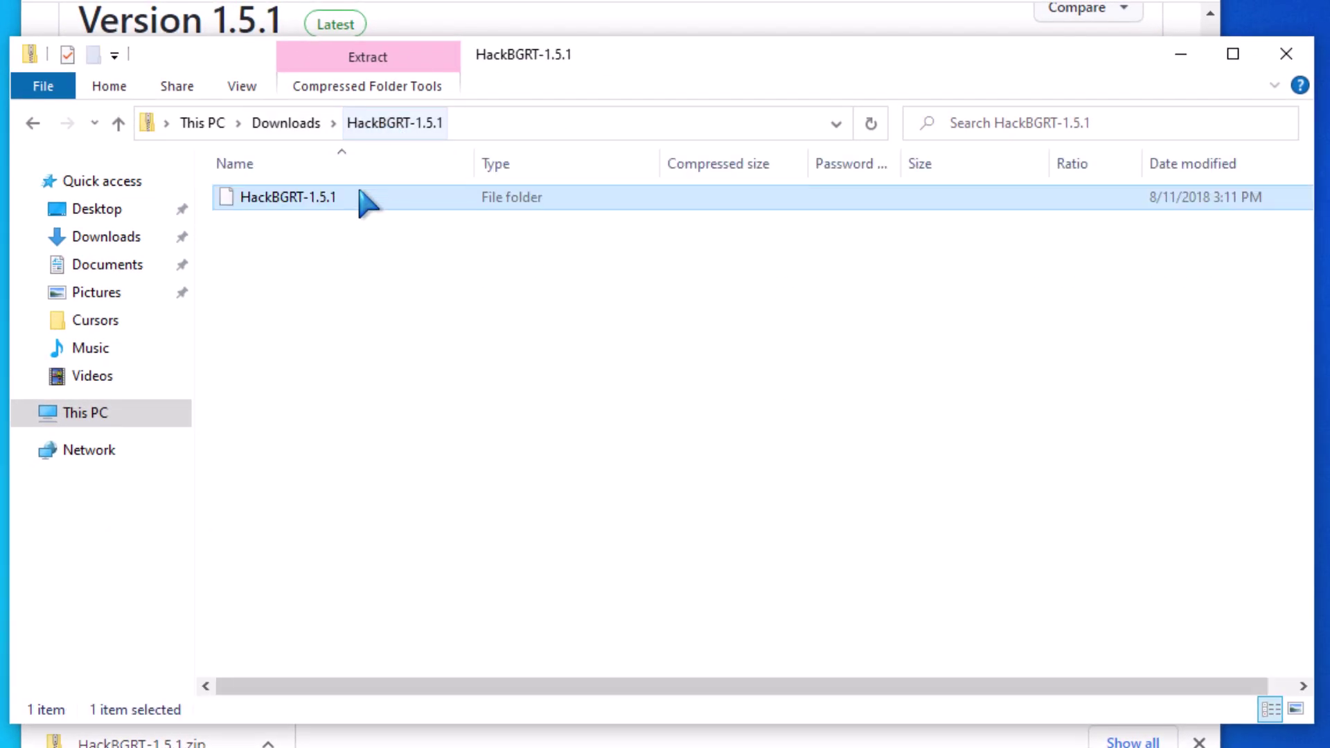
left_click_drag(272, 204, 104, 291)
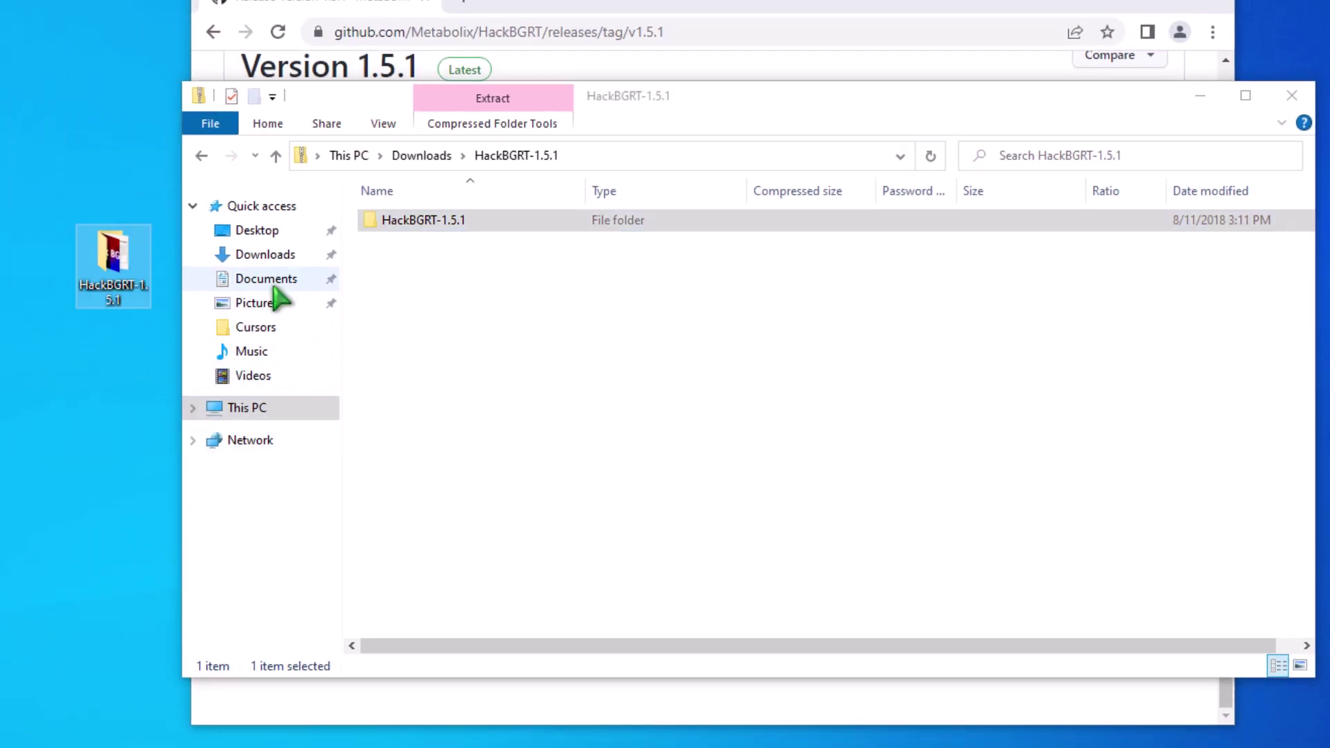
Step: Copy HackBGRT-1.5.1 into Local Disk (C:), then select splash and bring up its actions
left_click(216, 410)
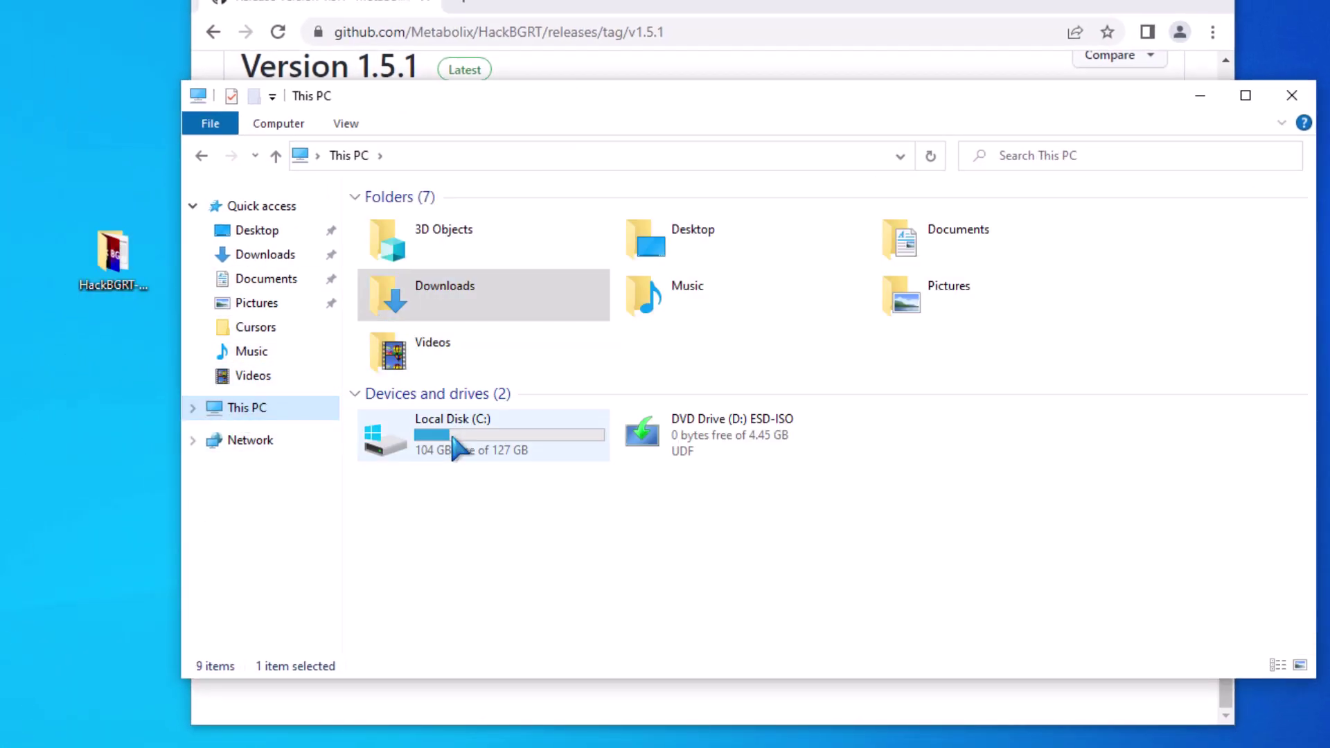
double_click(454, 447)
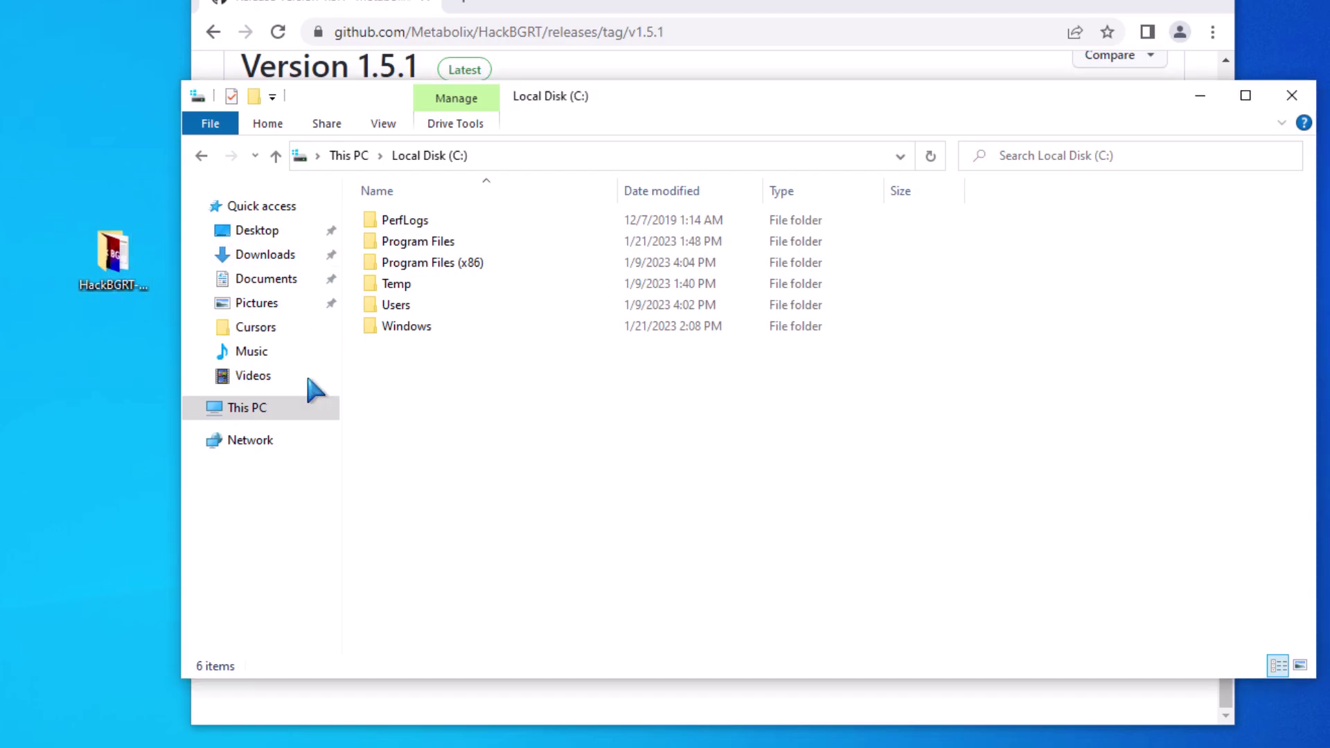
left_click_drag(315, 390, 519, 460)
double_click(416, 347)
left_click(410, 394)
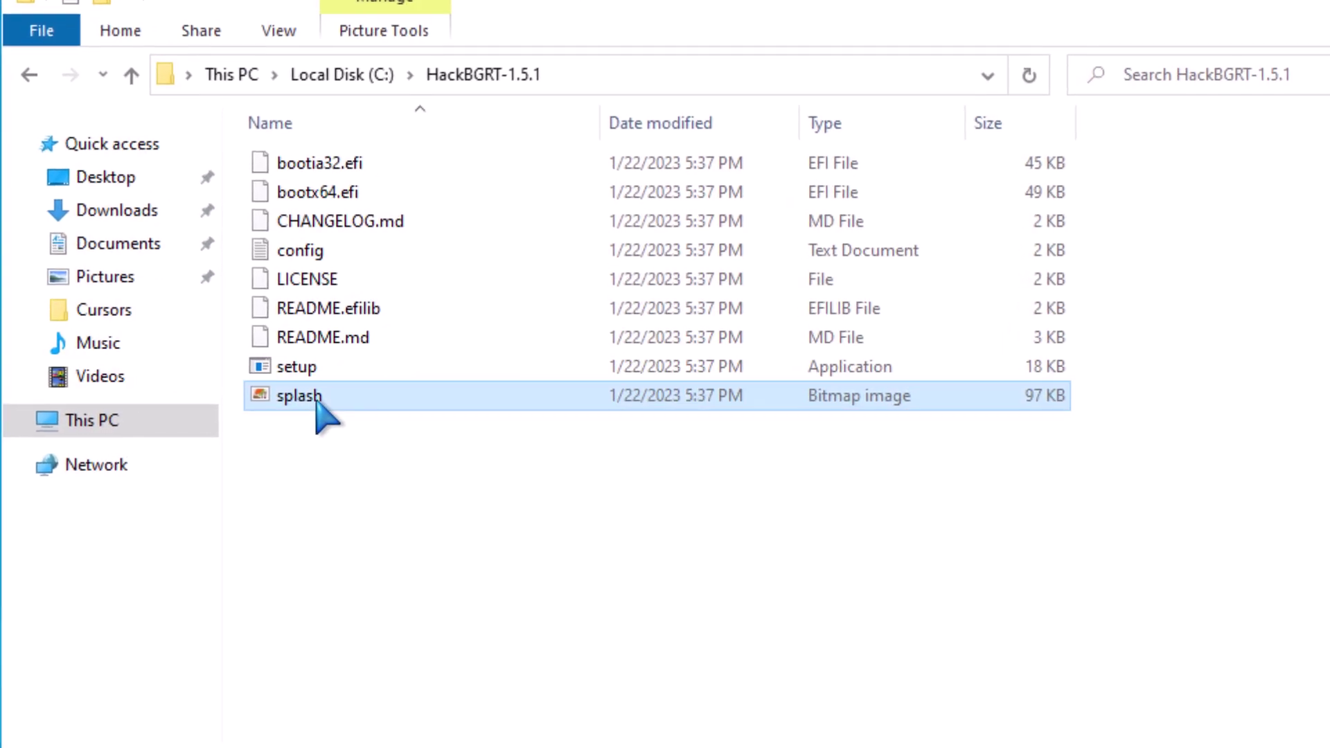
right_click(318, 403)
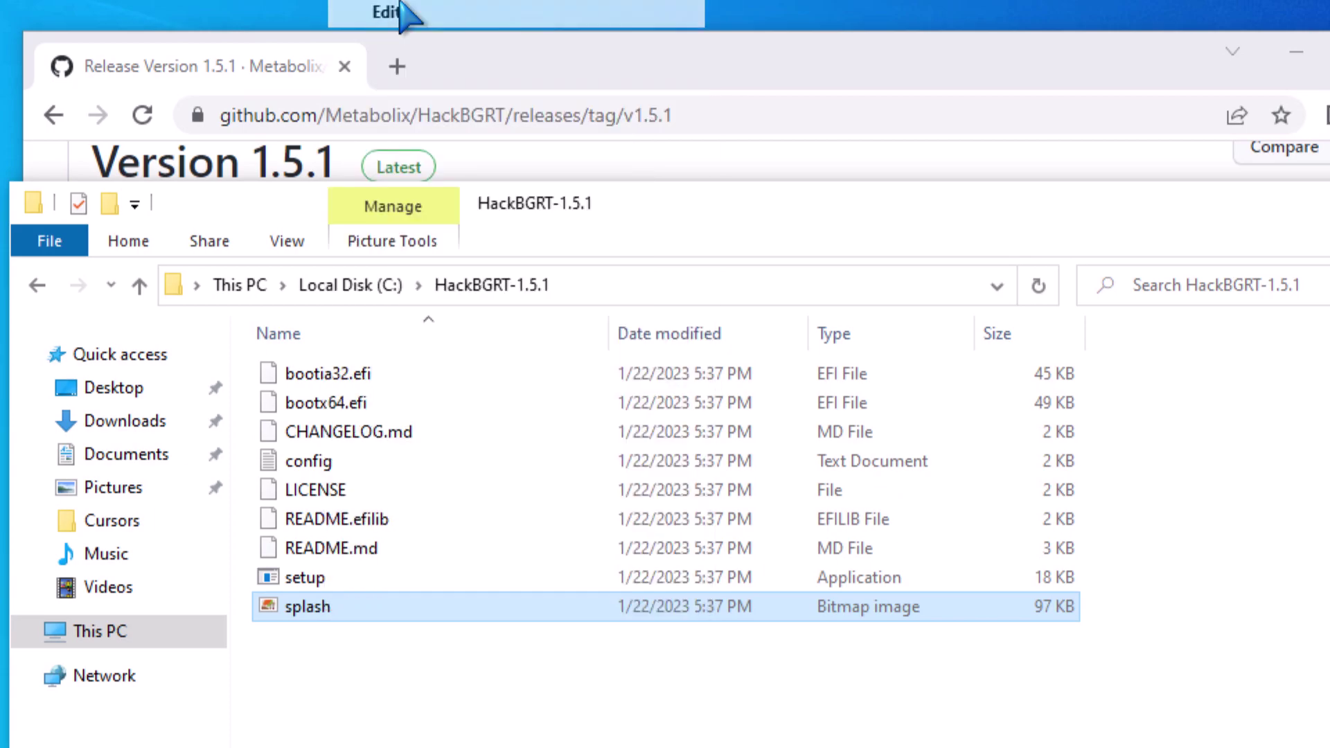
Step: Edit splash in Paint and begin a 24-bit Bitmap Save as, then cancel it
left_click(406, 12)
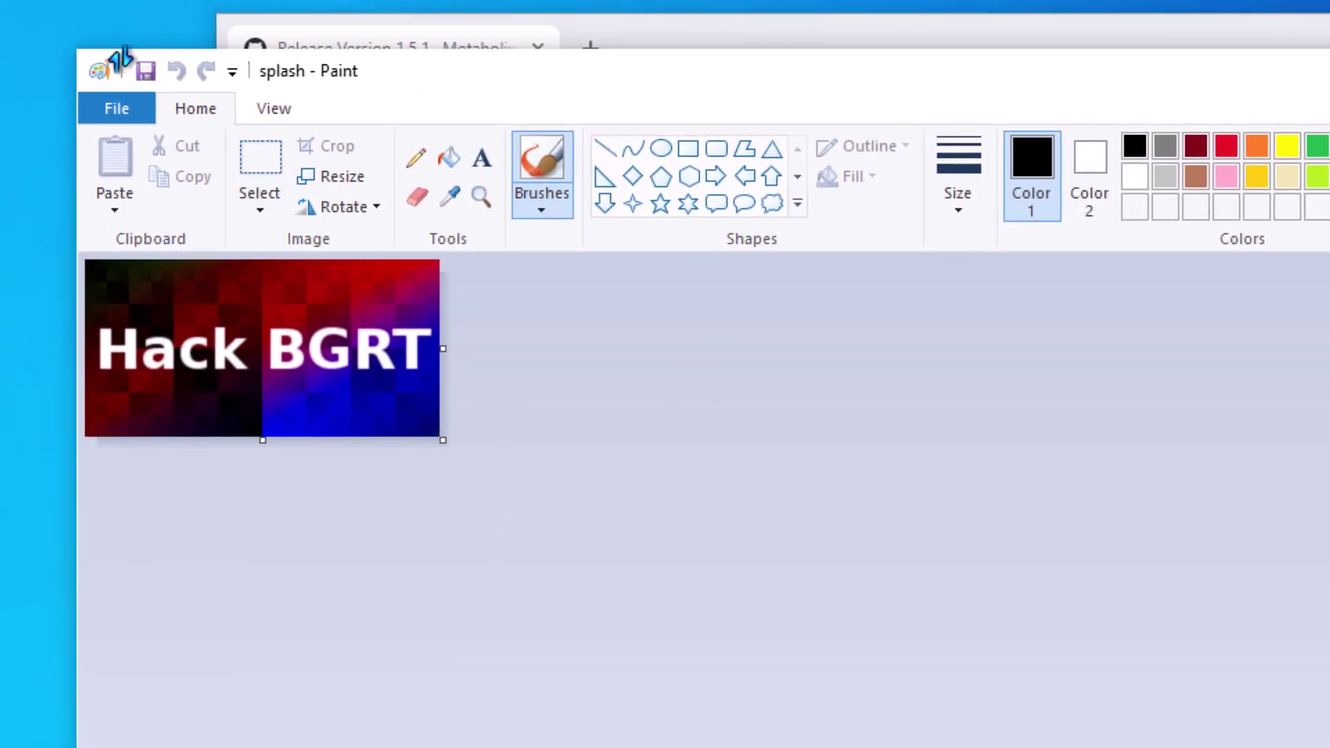
left_click(107, 93)
left_click(184, 367)
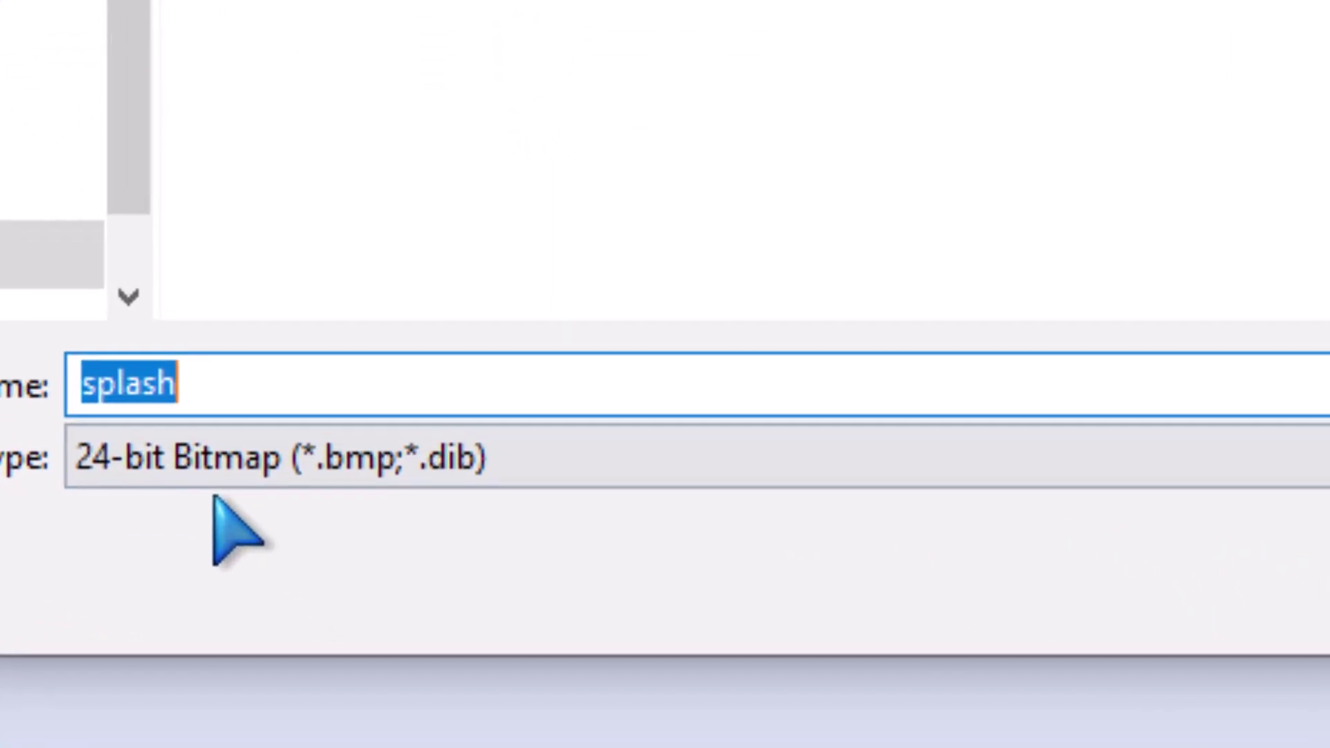
left_click(121, 449)
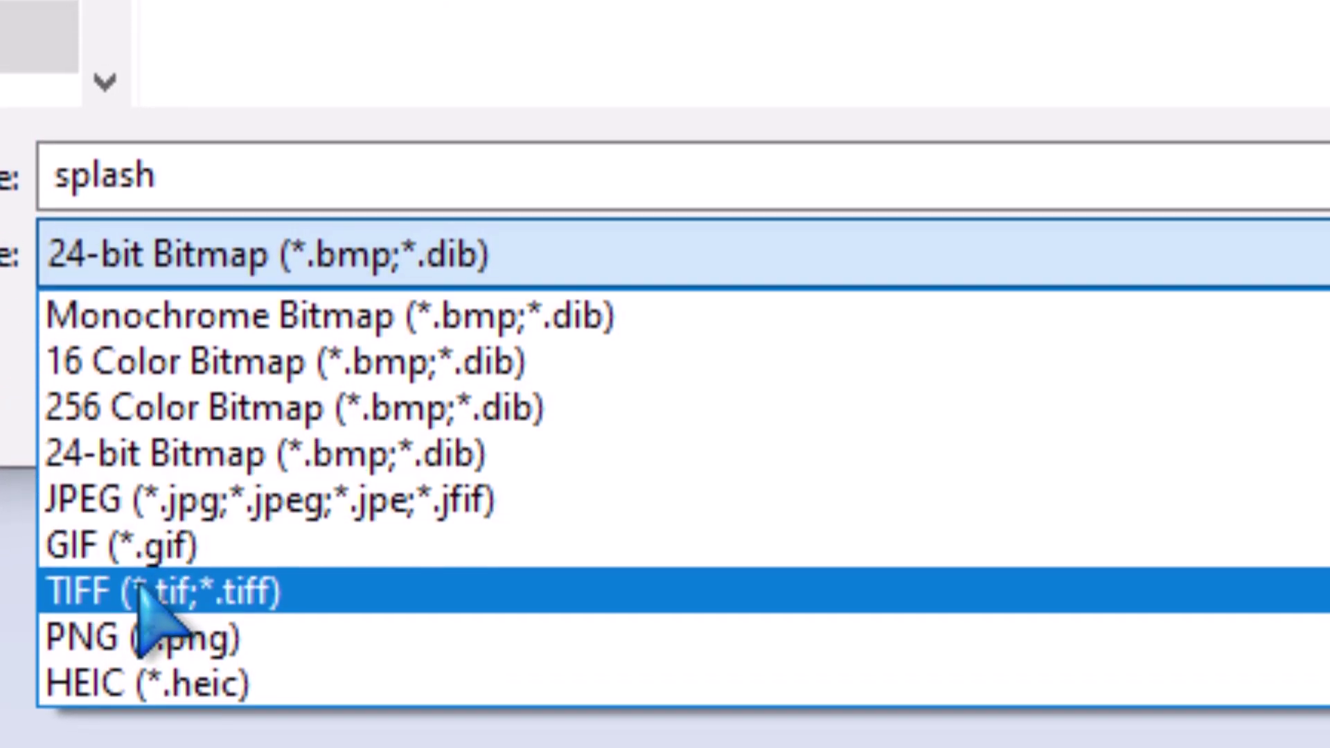
left_click(148, 256)
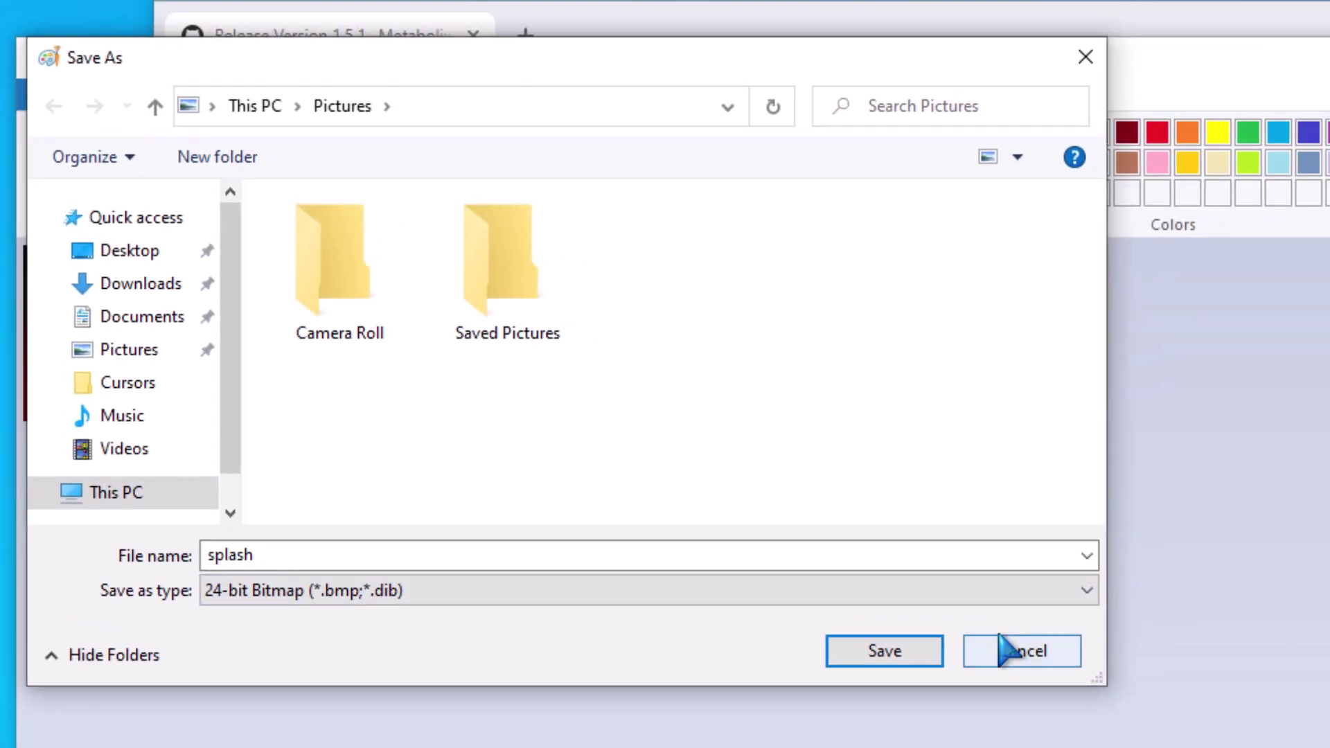
left_click(1298, 535)
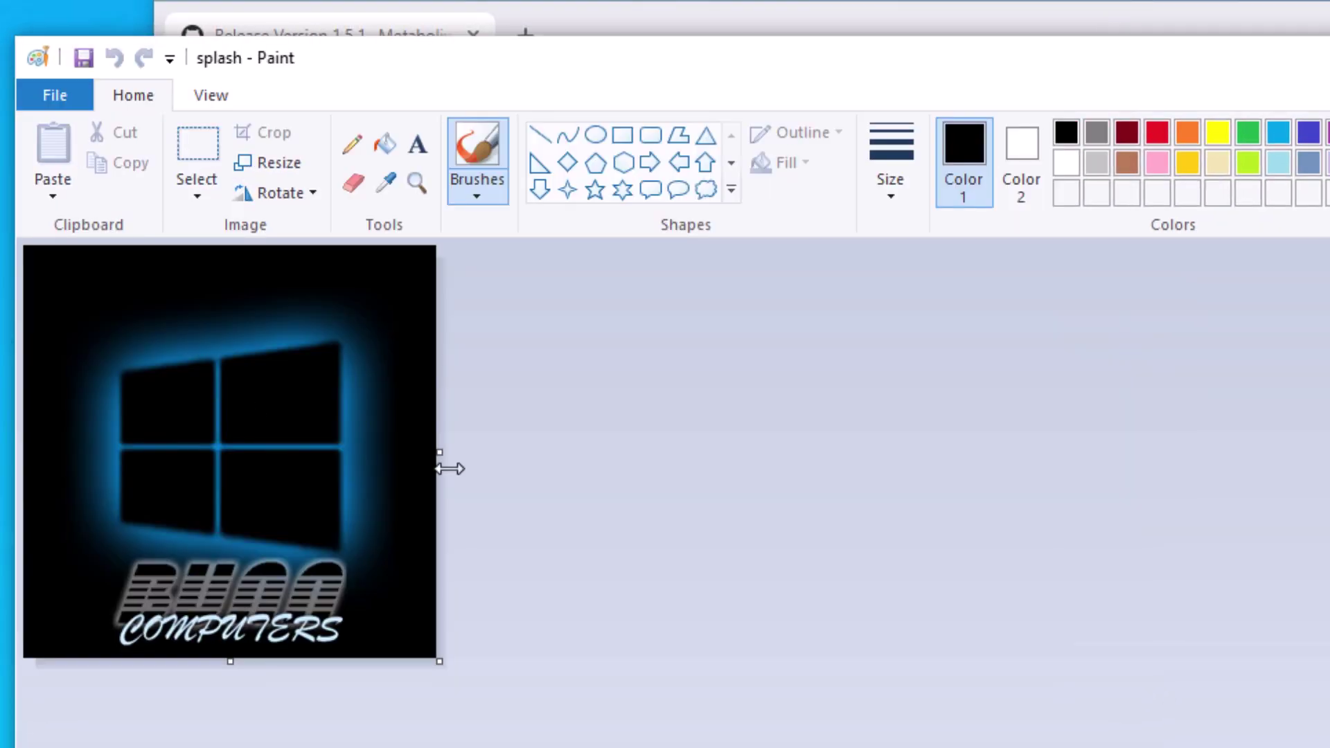
Step: Save the glowing Windows-logo picture as a 24-bit Bitmap named splash
left_click(56, 95)
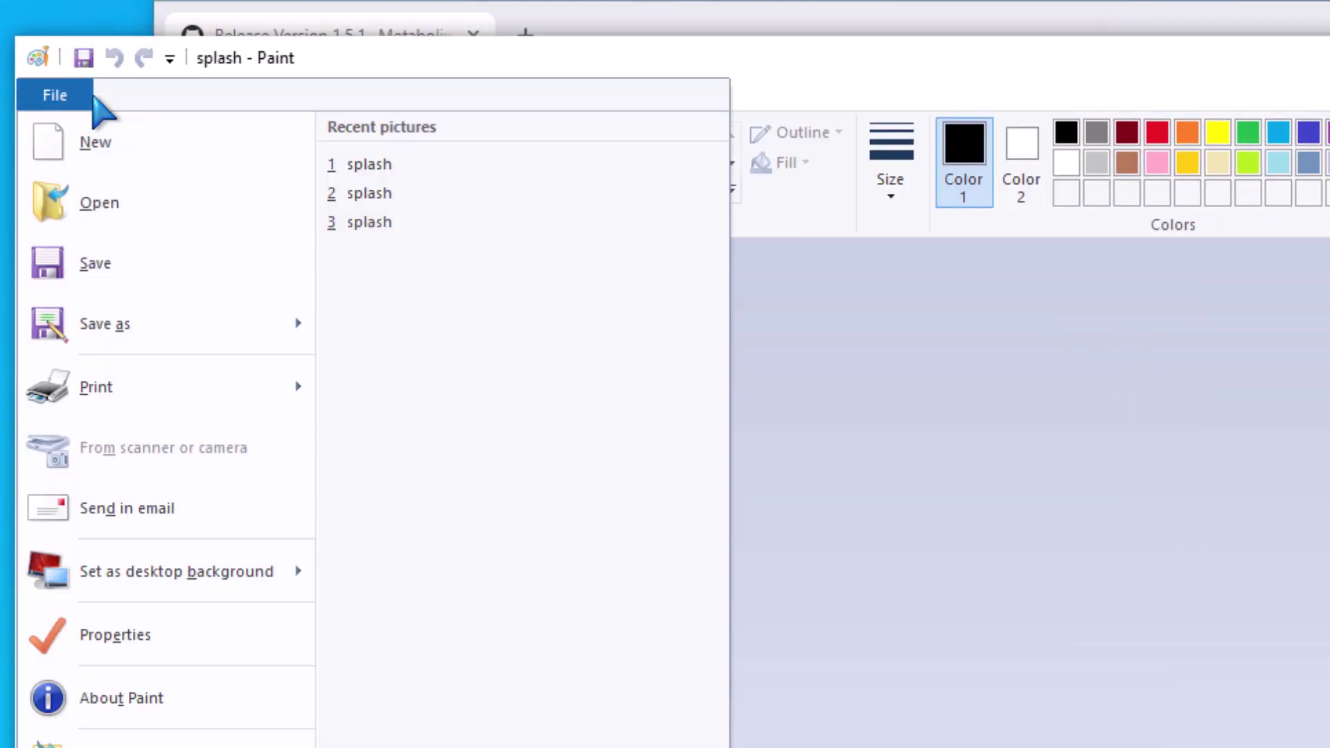
left_click(104, 346)
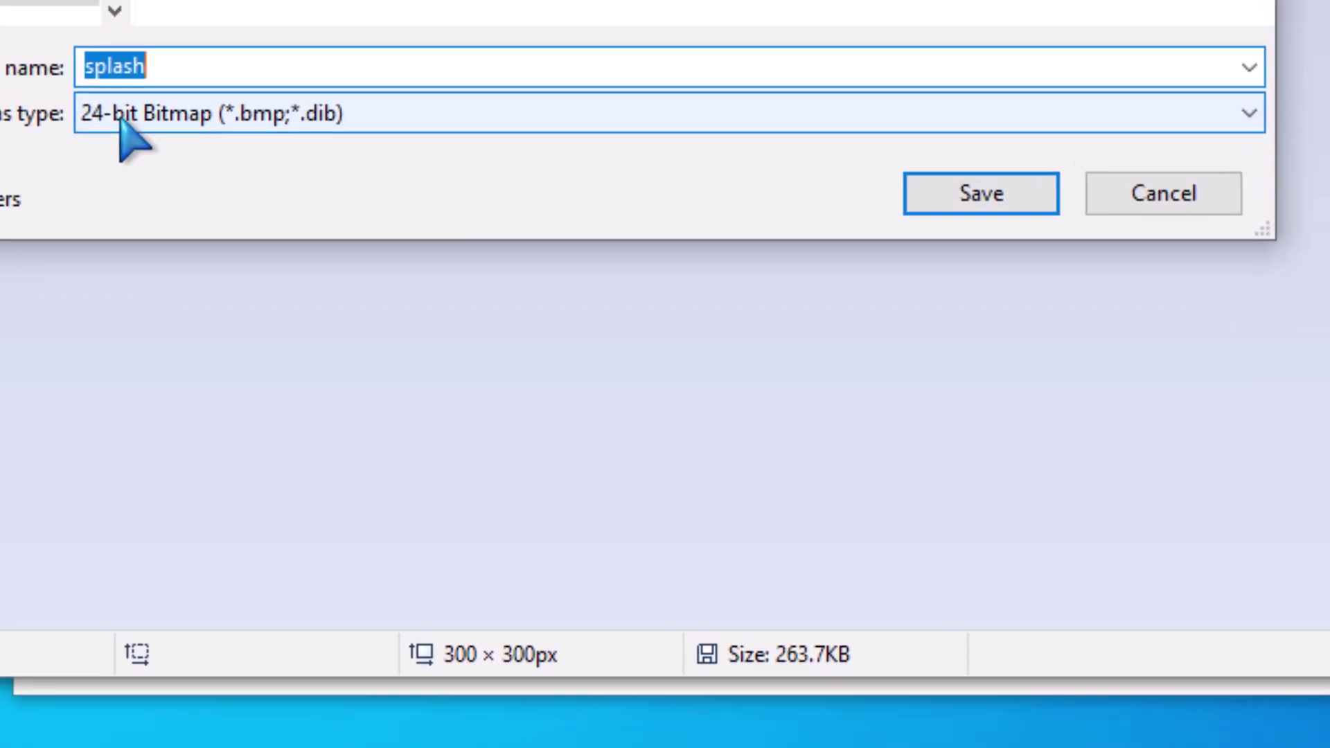
left_click(121, 118)
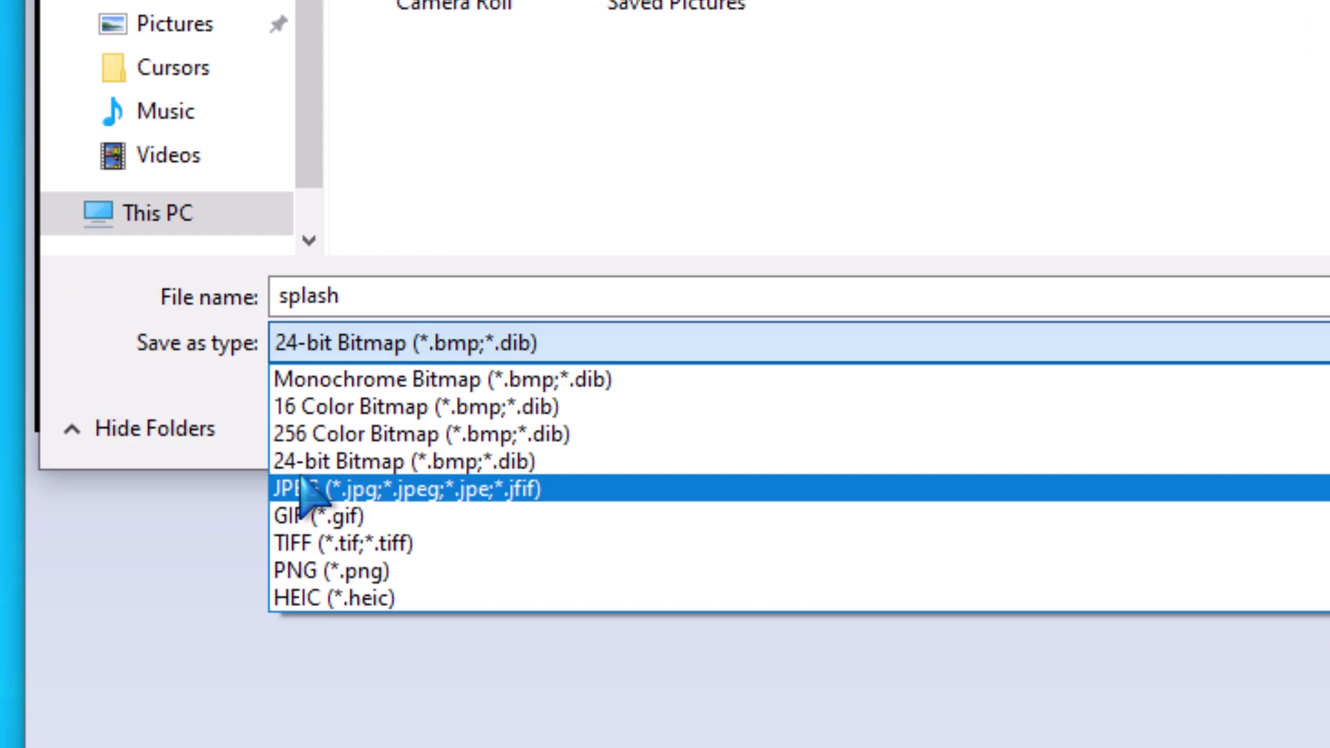
left_click(329, 346)
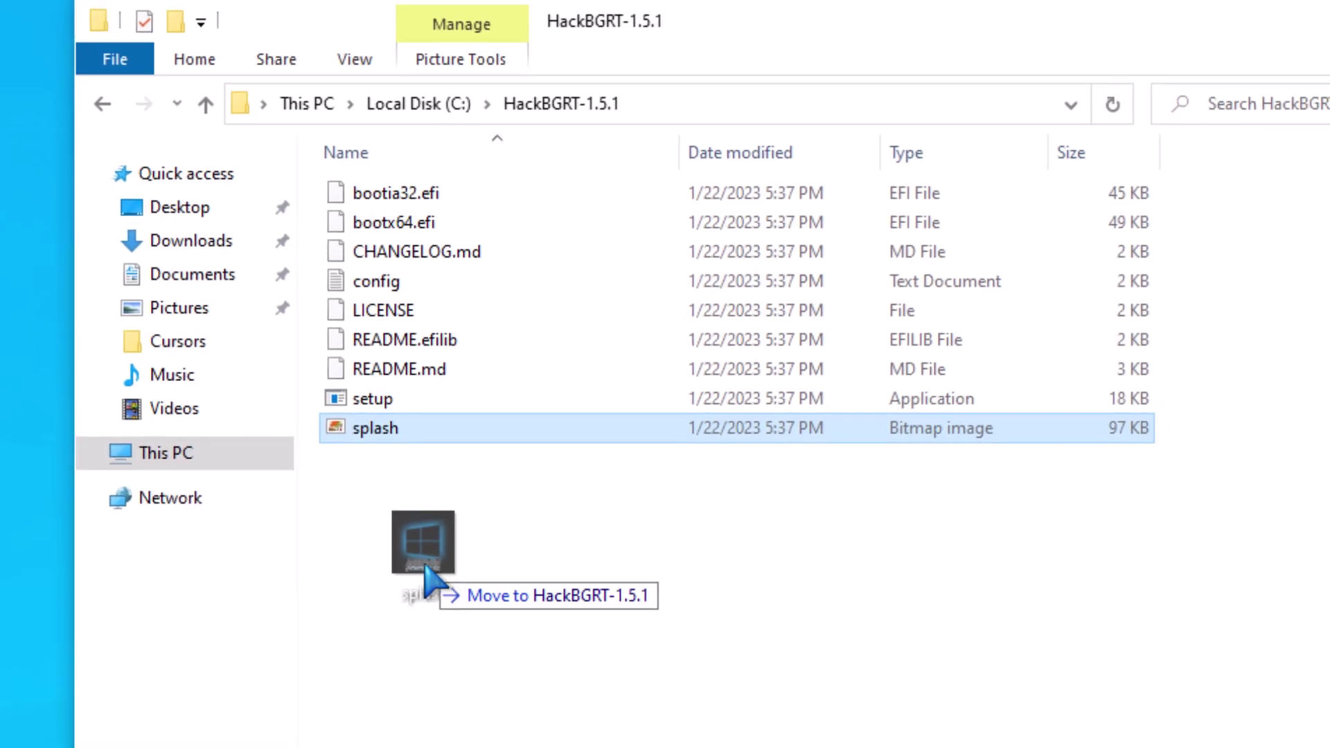
Step: Replace splash.bmp in HackBGRT-1.5.1 with the new file, then edit config in Notepad
left_click_drag(424, 570, 430, 579)
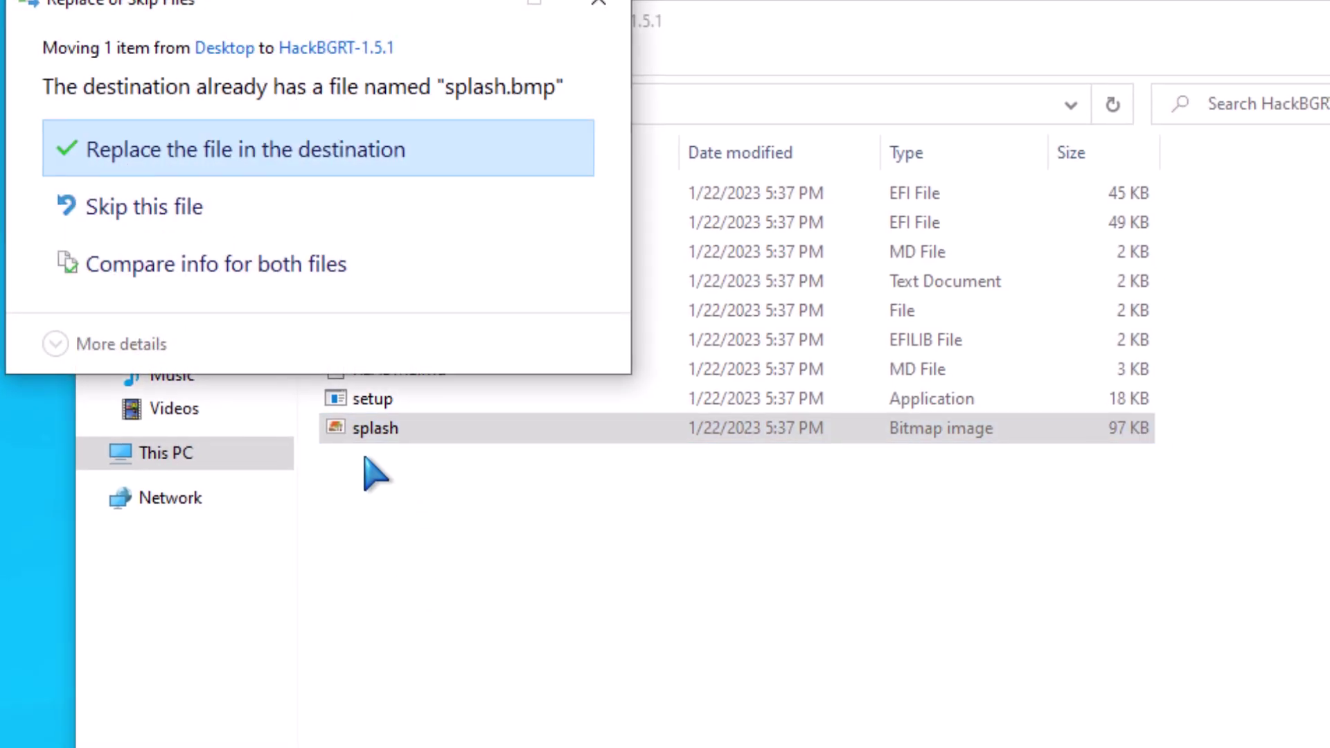
left_click(263, 208)
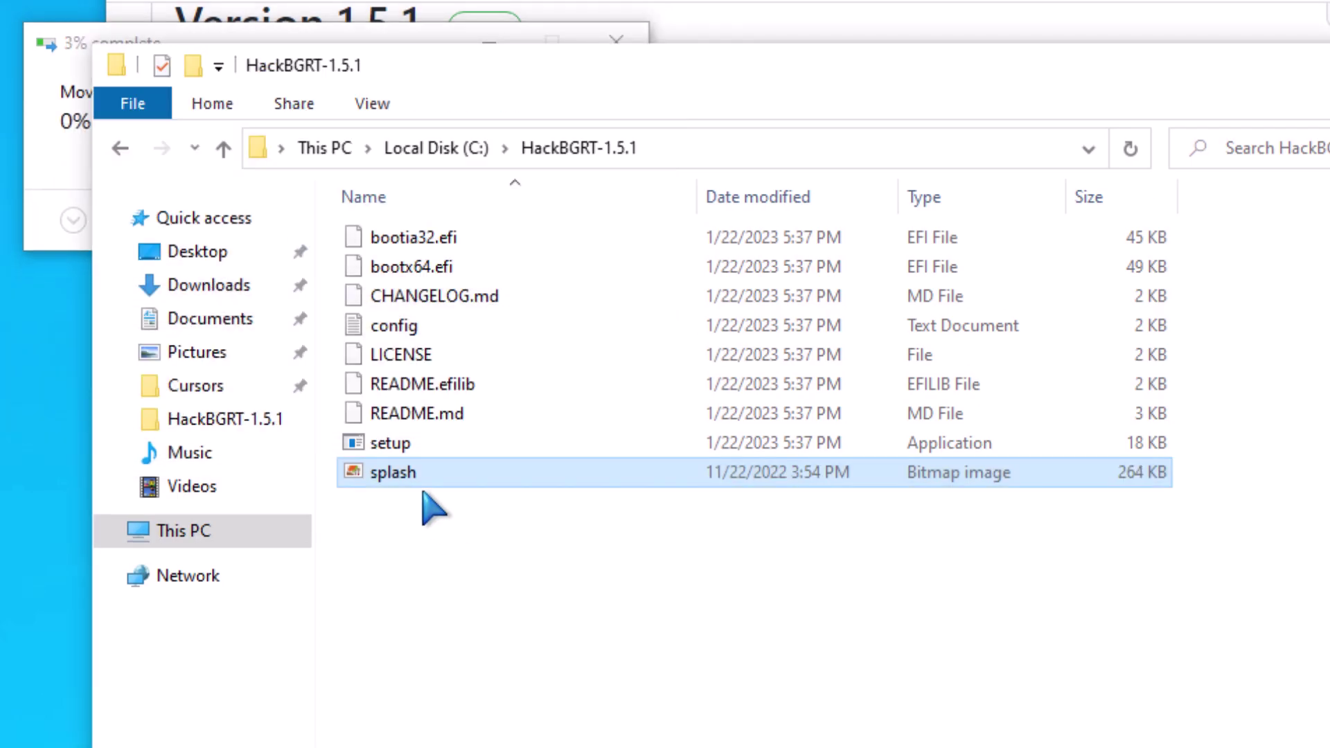
double_click(391, 327)
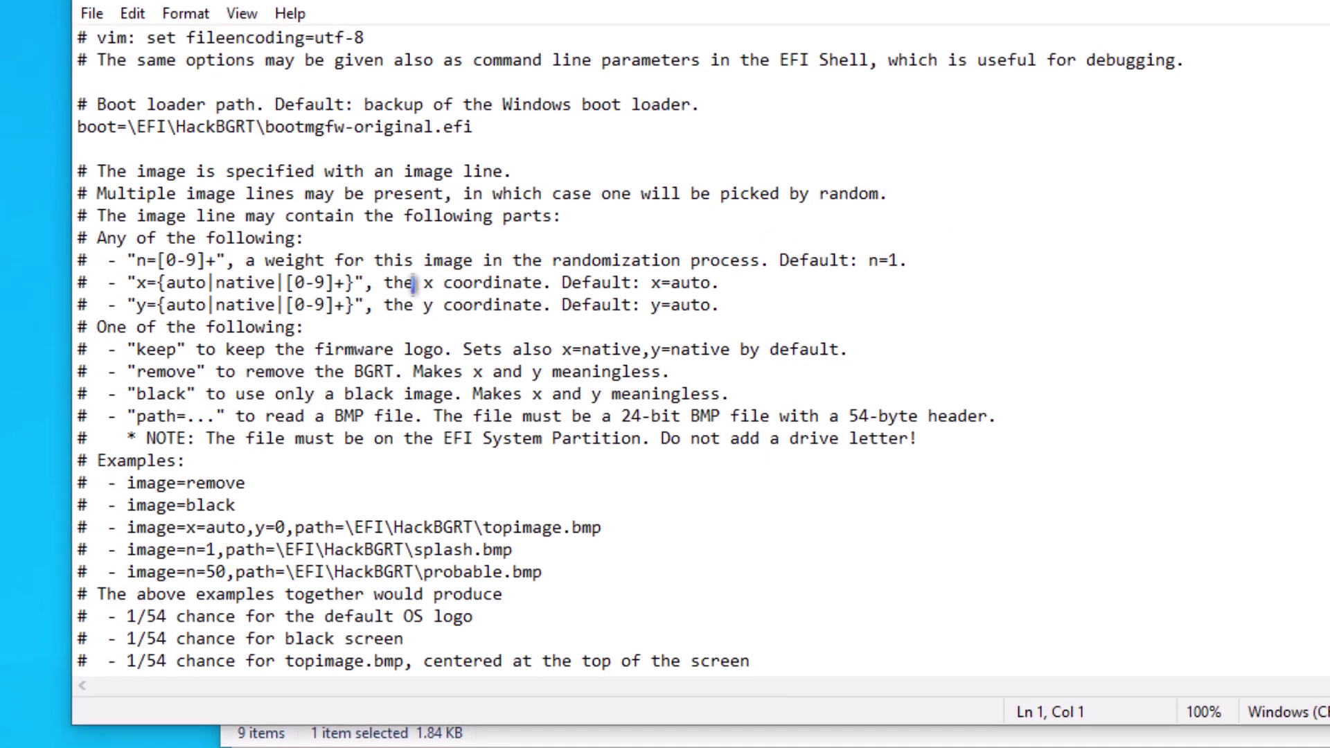
Step: Insert 'x=auto,y=350,' right after image= on the config's image line, then start saving
scroll(408, 281, "down", 4)
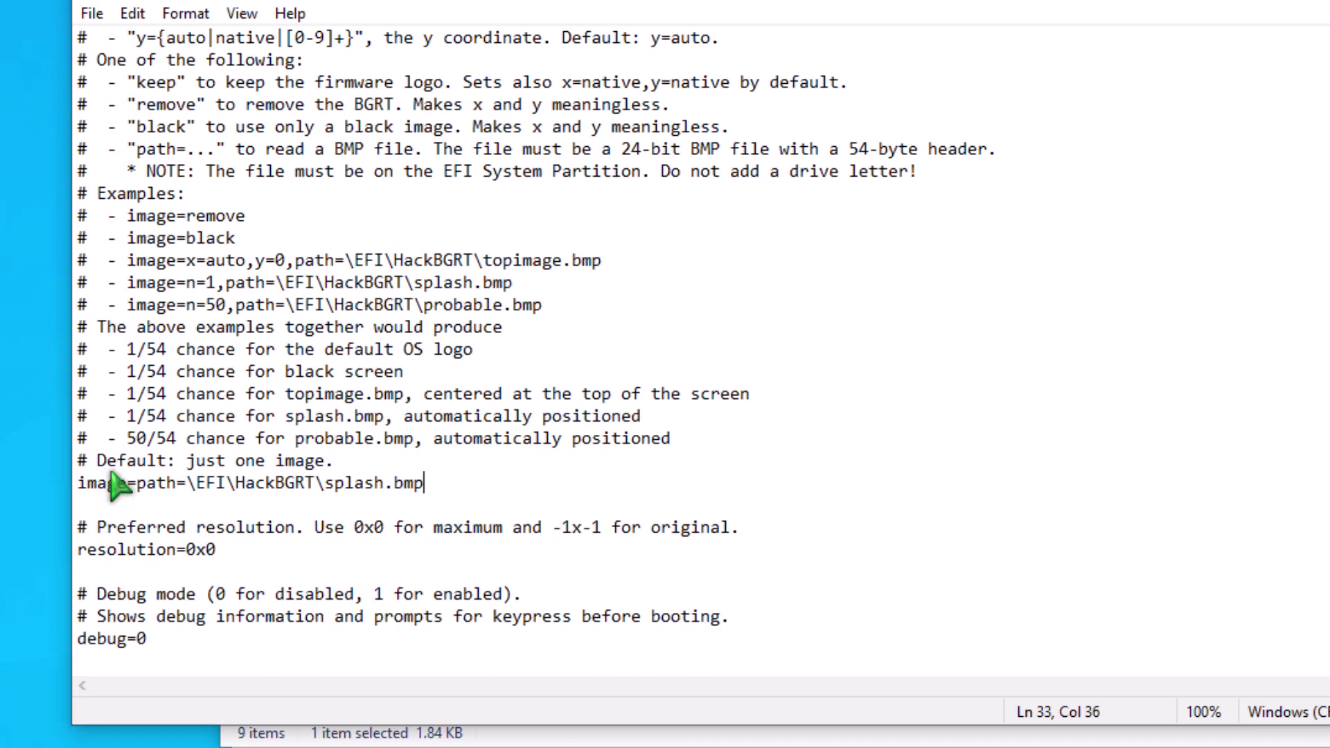
left_click(127, 482)
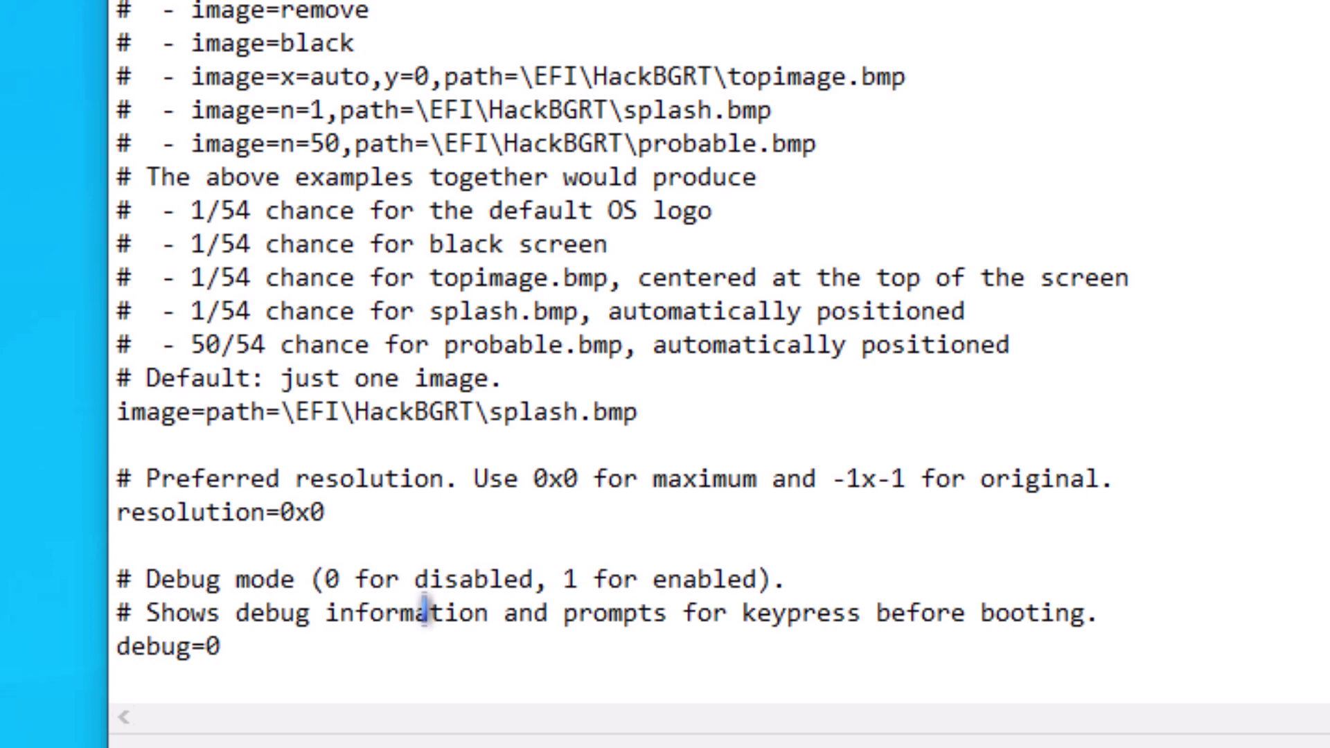
type("x=auto")
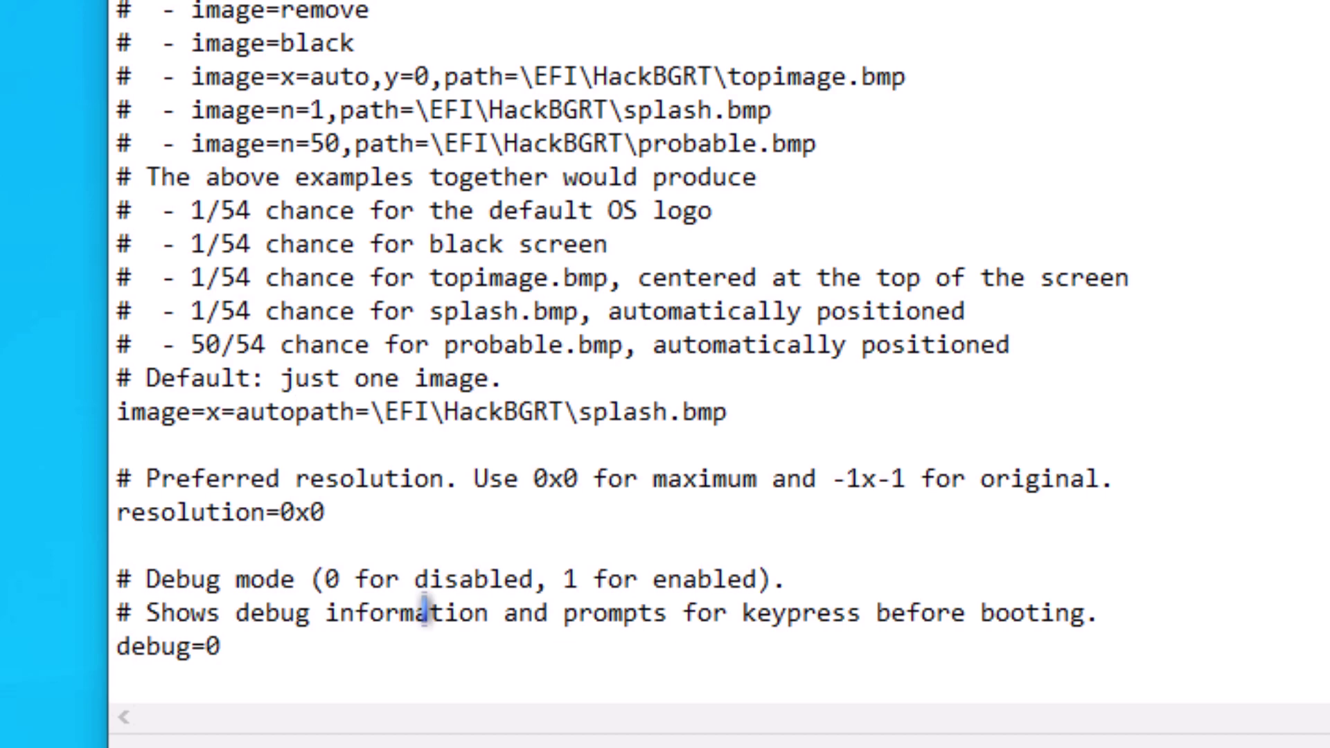
type(",y=350")
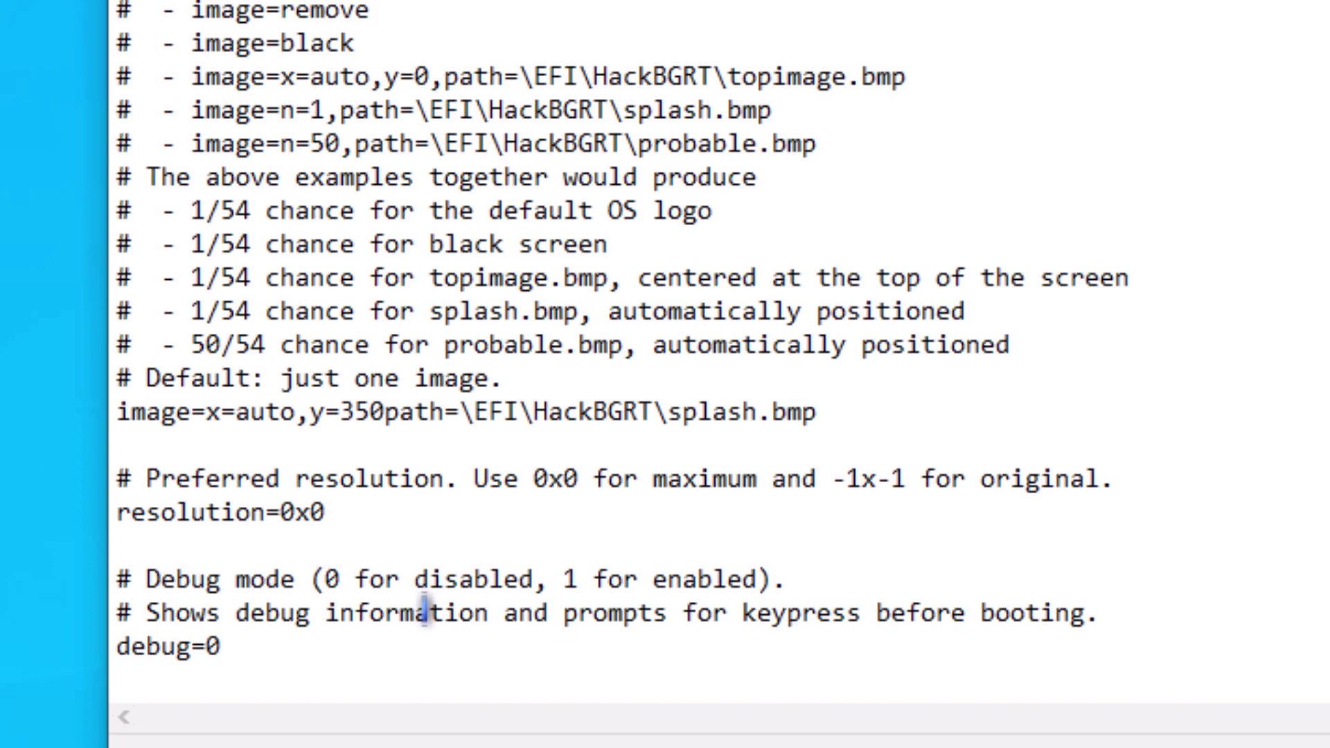
type(",")
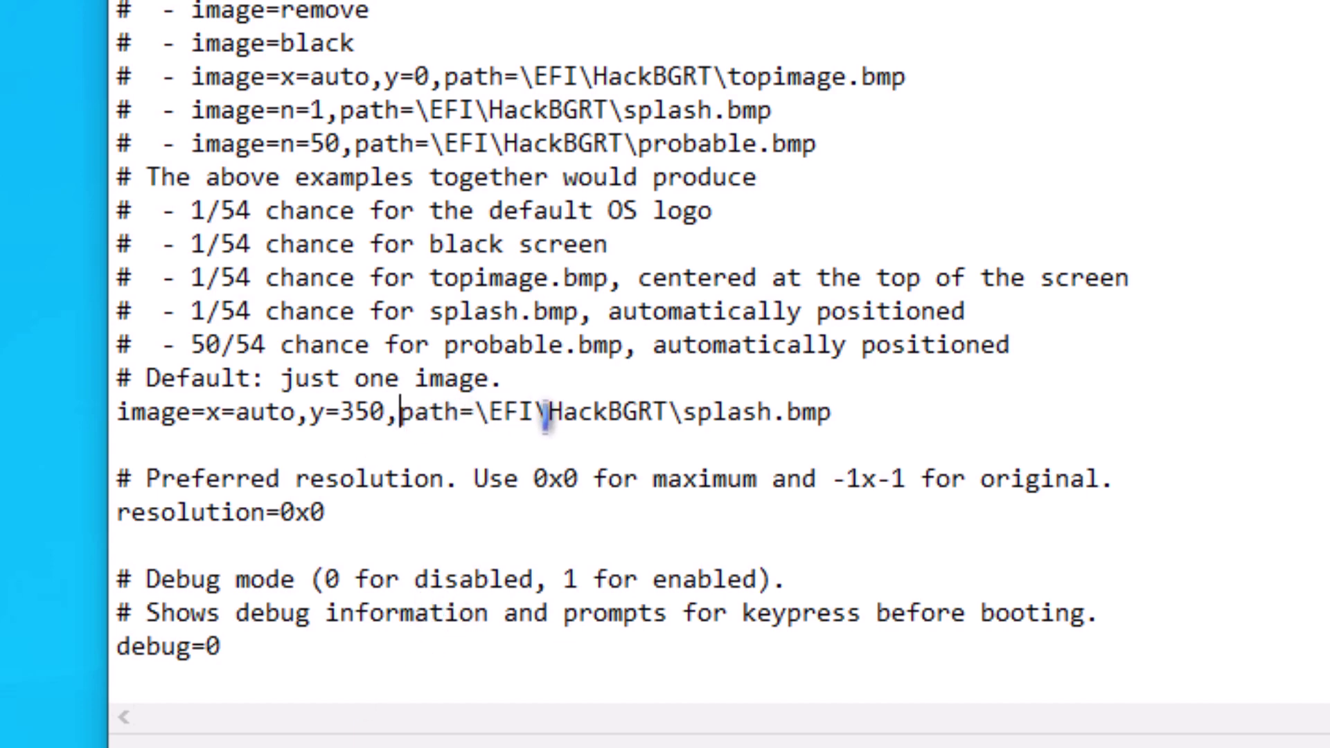
left_click(318, 35)
Step: Save and close config, preview splash in Paint, then select setup in HackBGRT-1.5.1
left_click(341, 81)
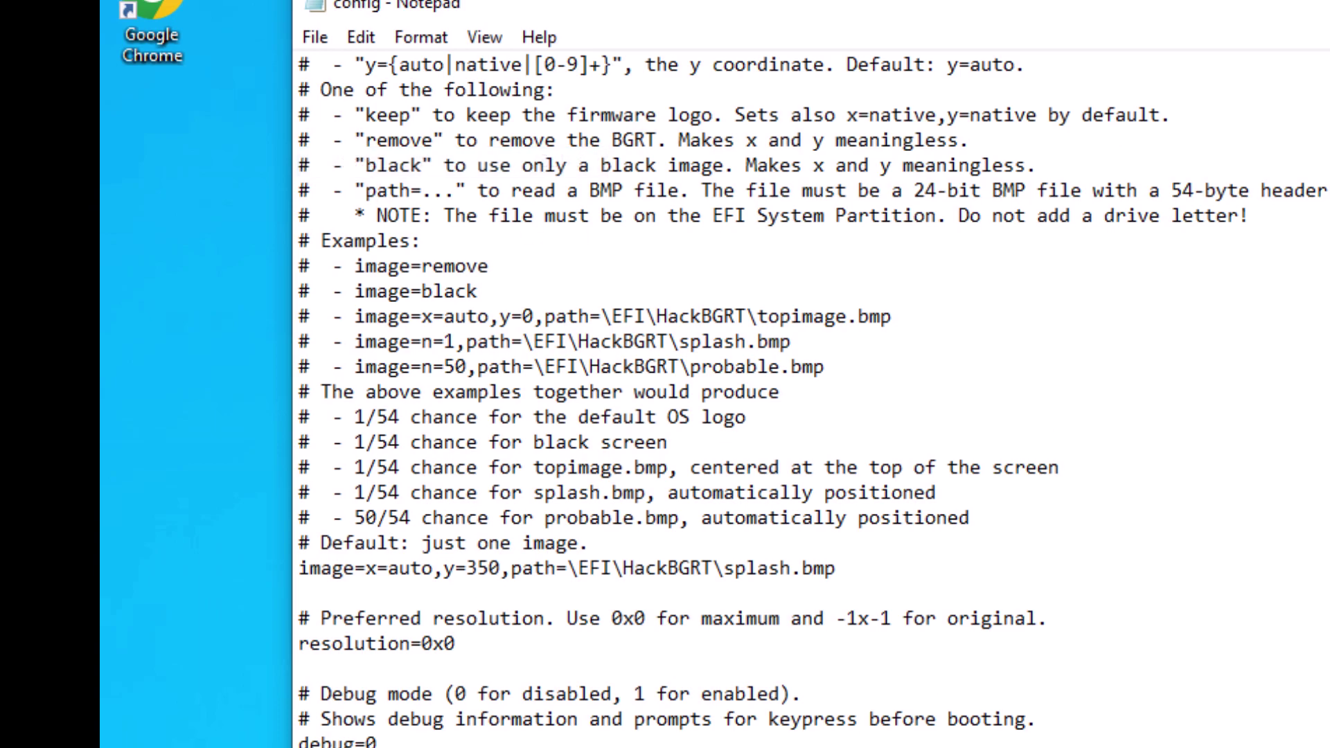
key("alt+F4")
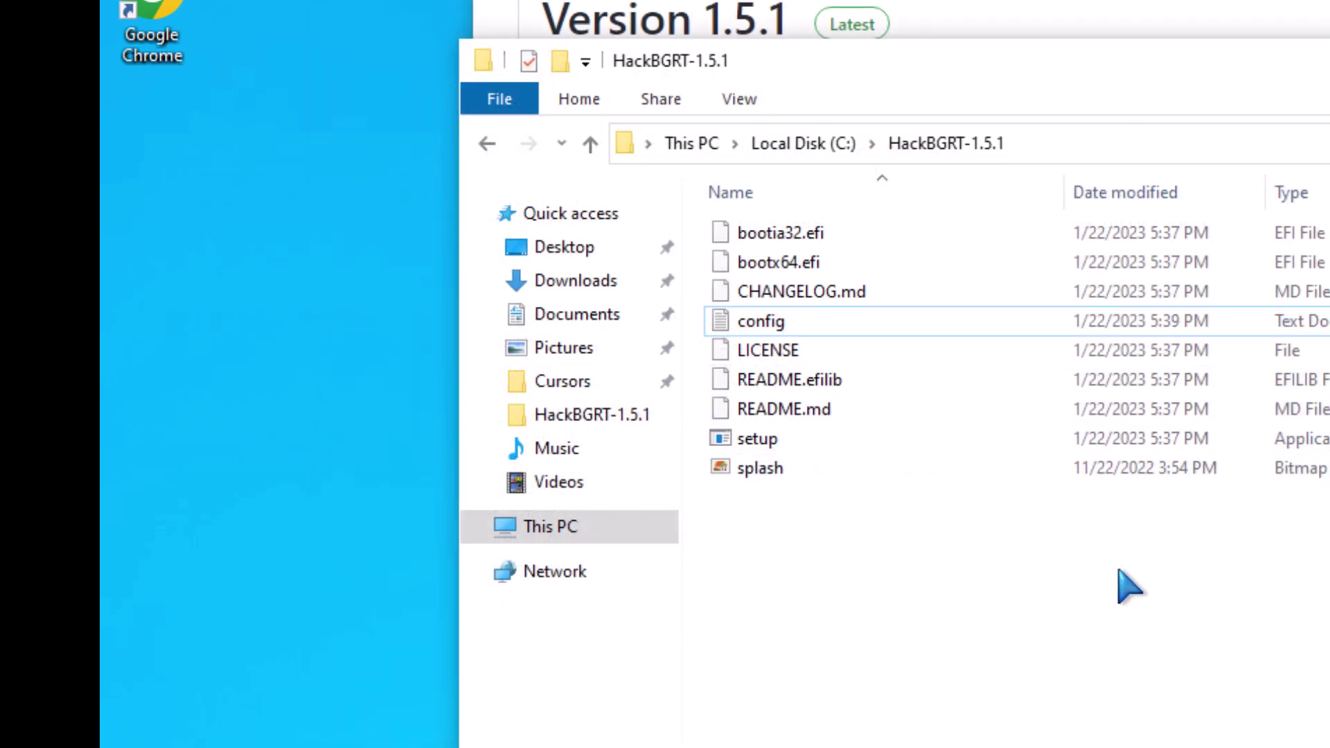
right_click(929, 485)
left_click(877, 481)
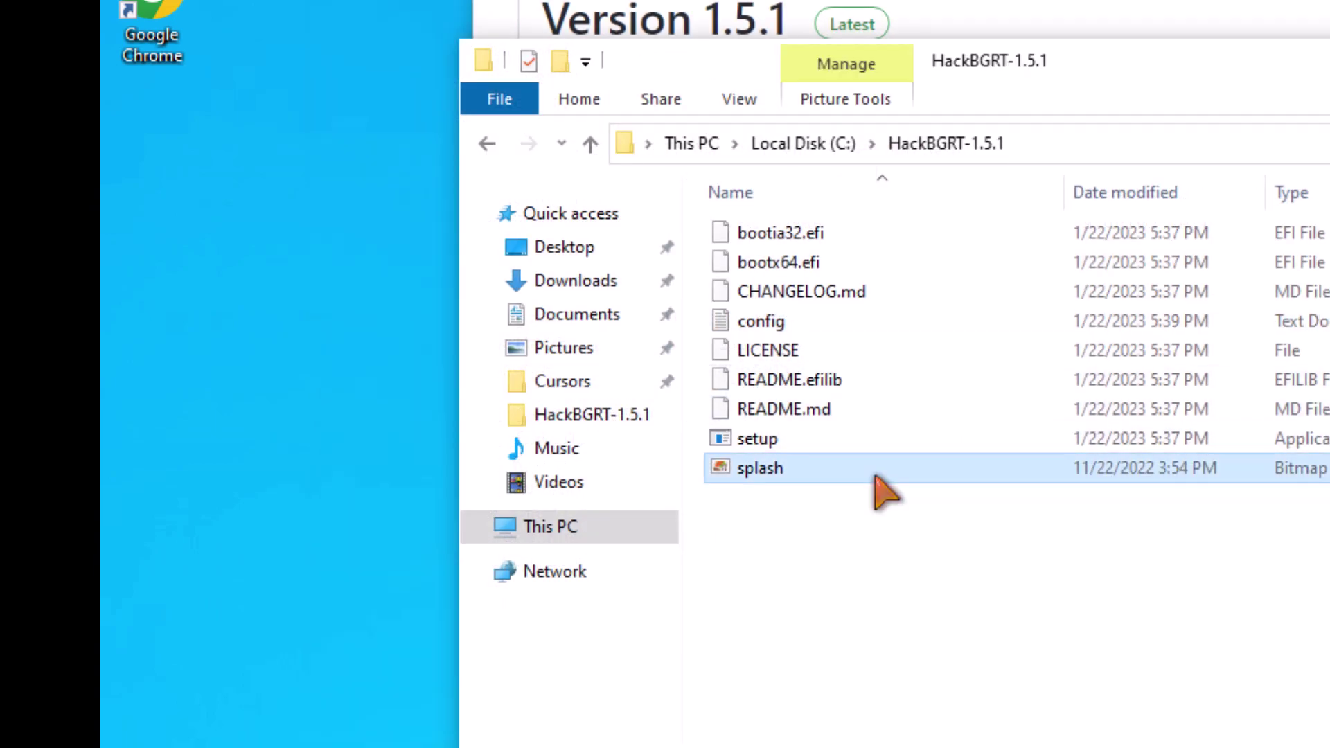
double_click(877, 478)
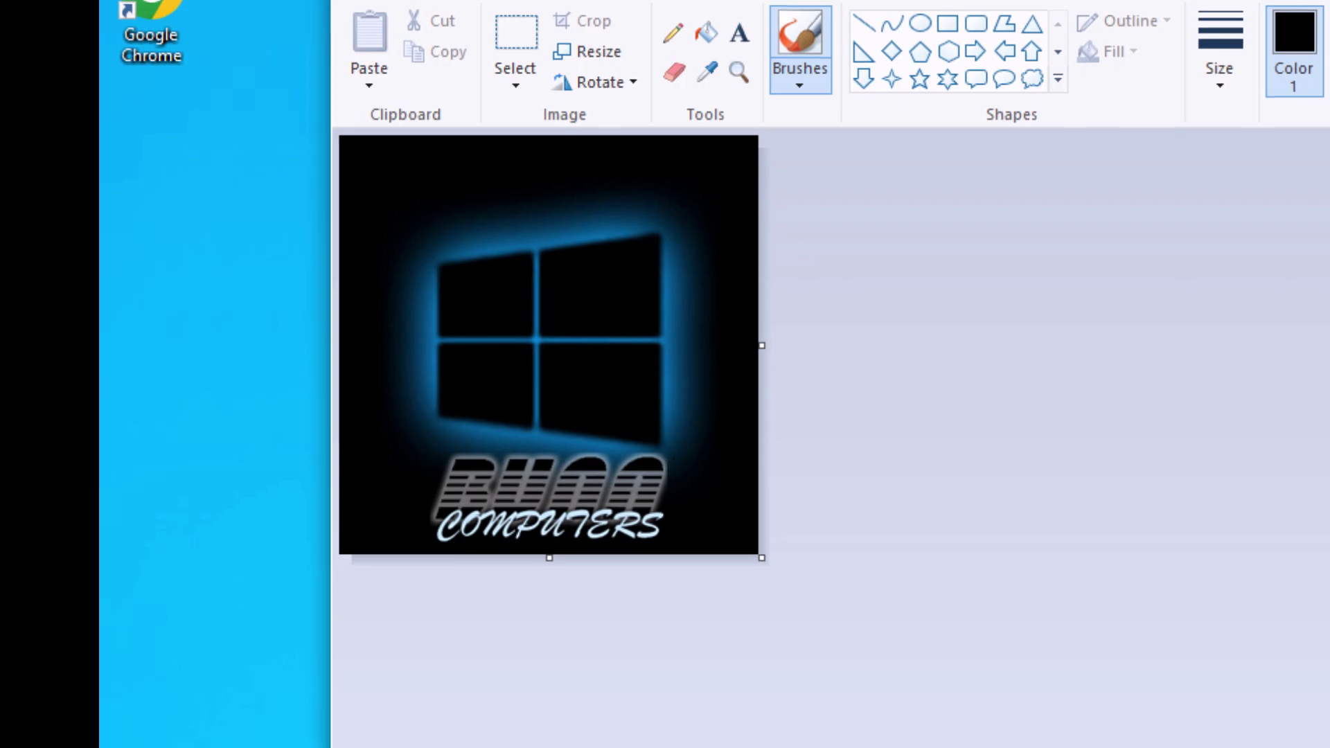
key("alt+Tab")
left_click(682, 509)
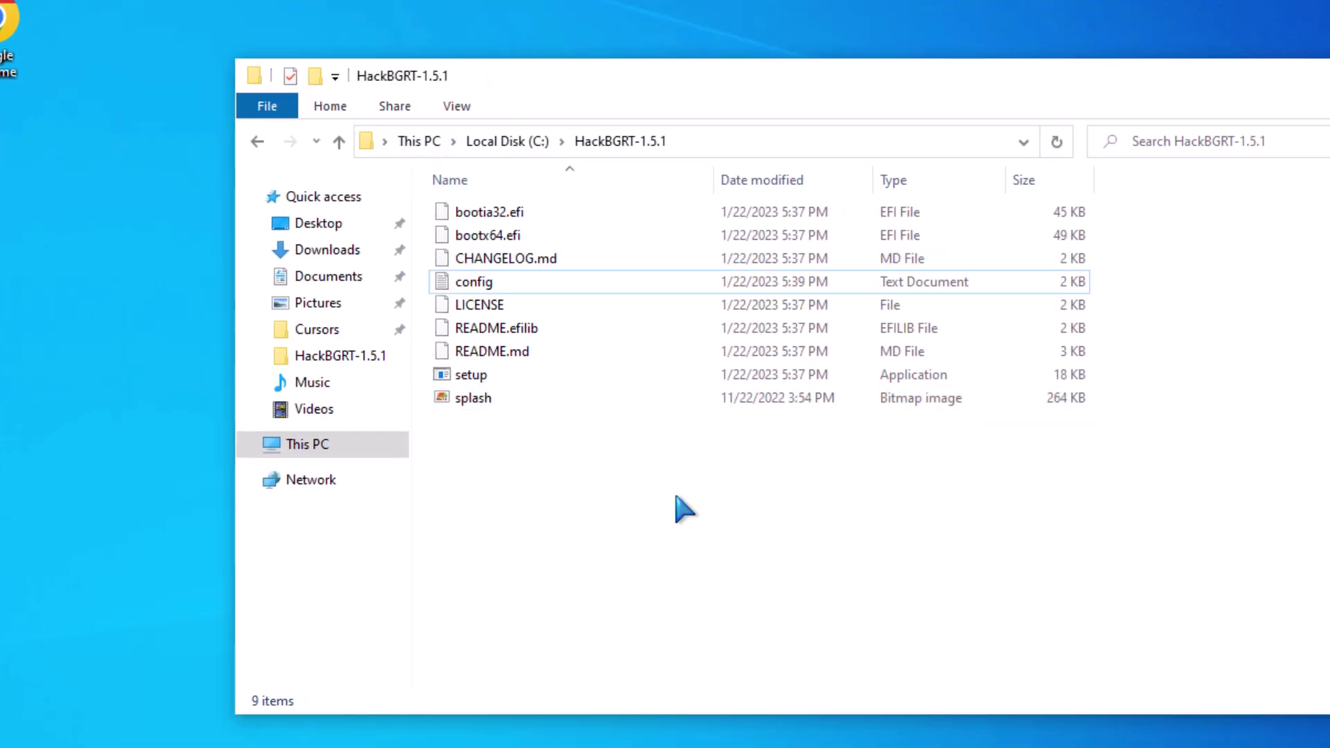
left_click(500, 378)
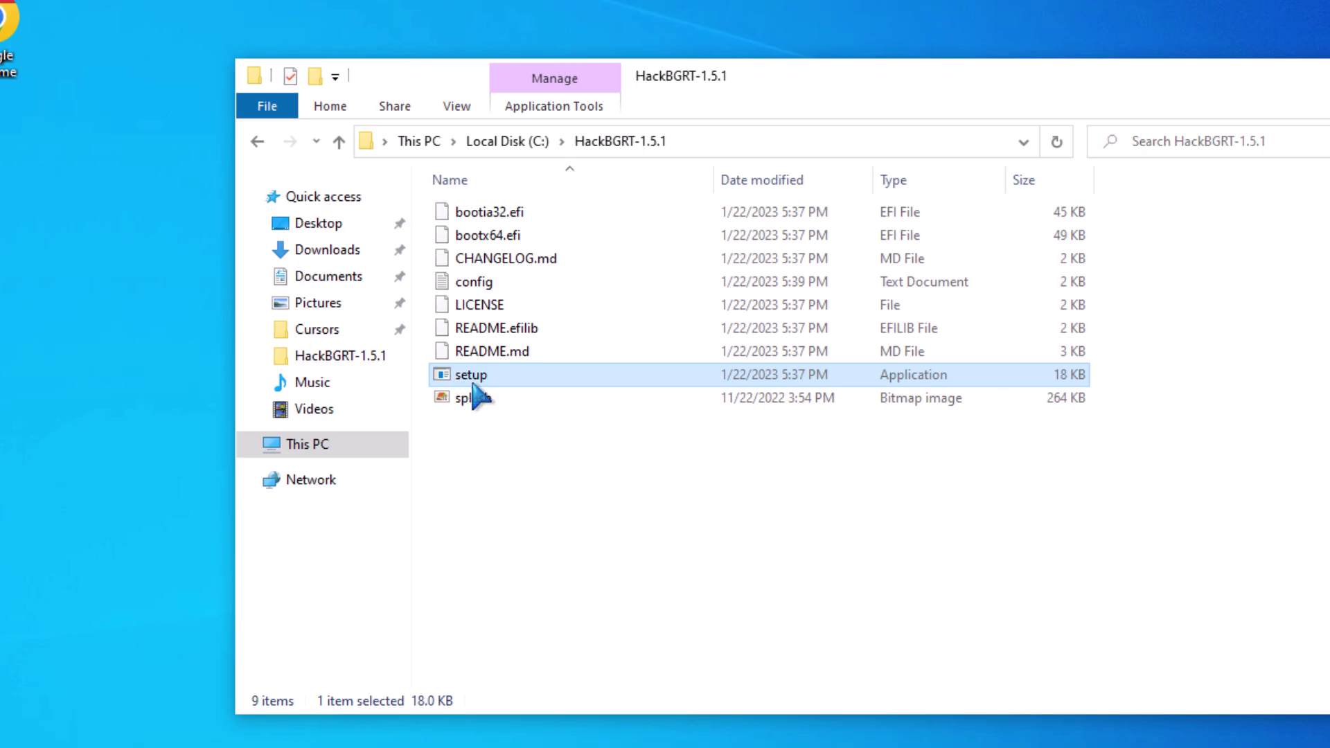
Step: Run setup, install with I, close the config and splash review windows, then quit
double_click(483, 379)
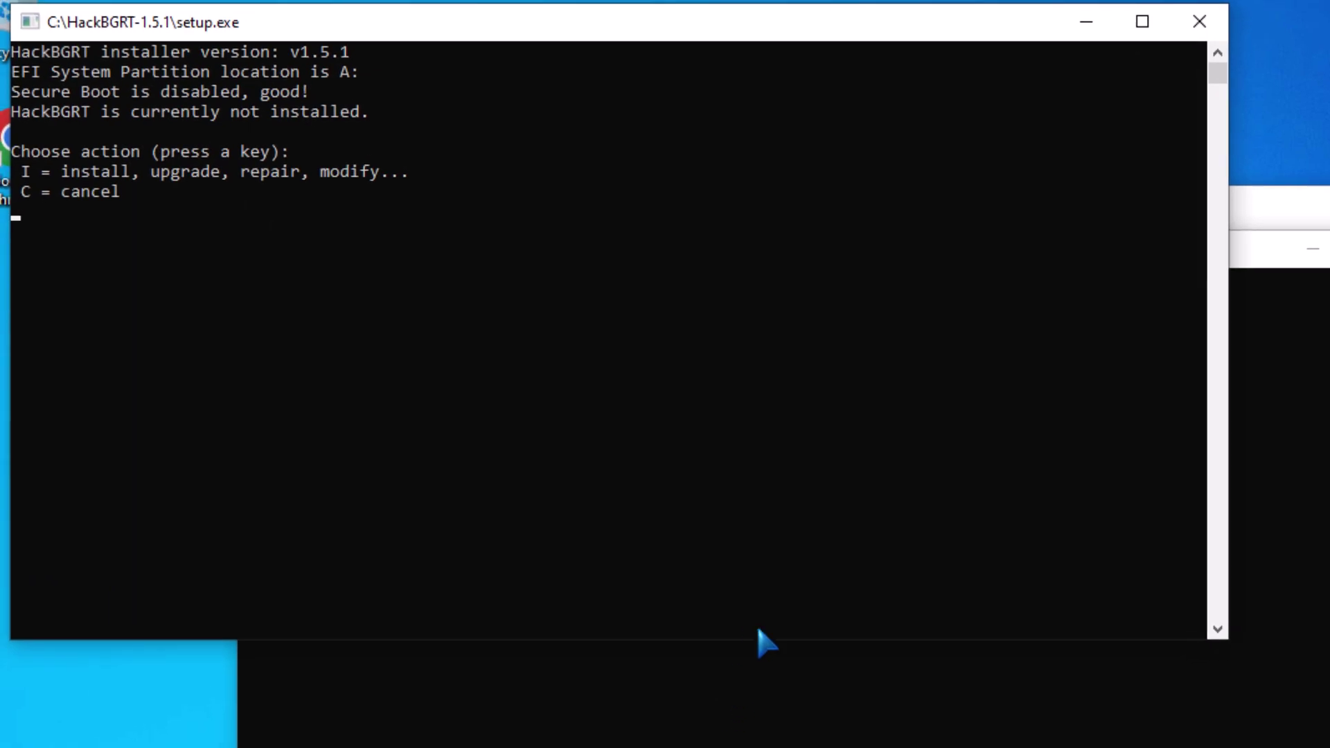
key("i")
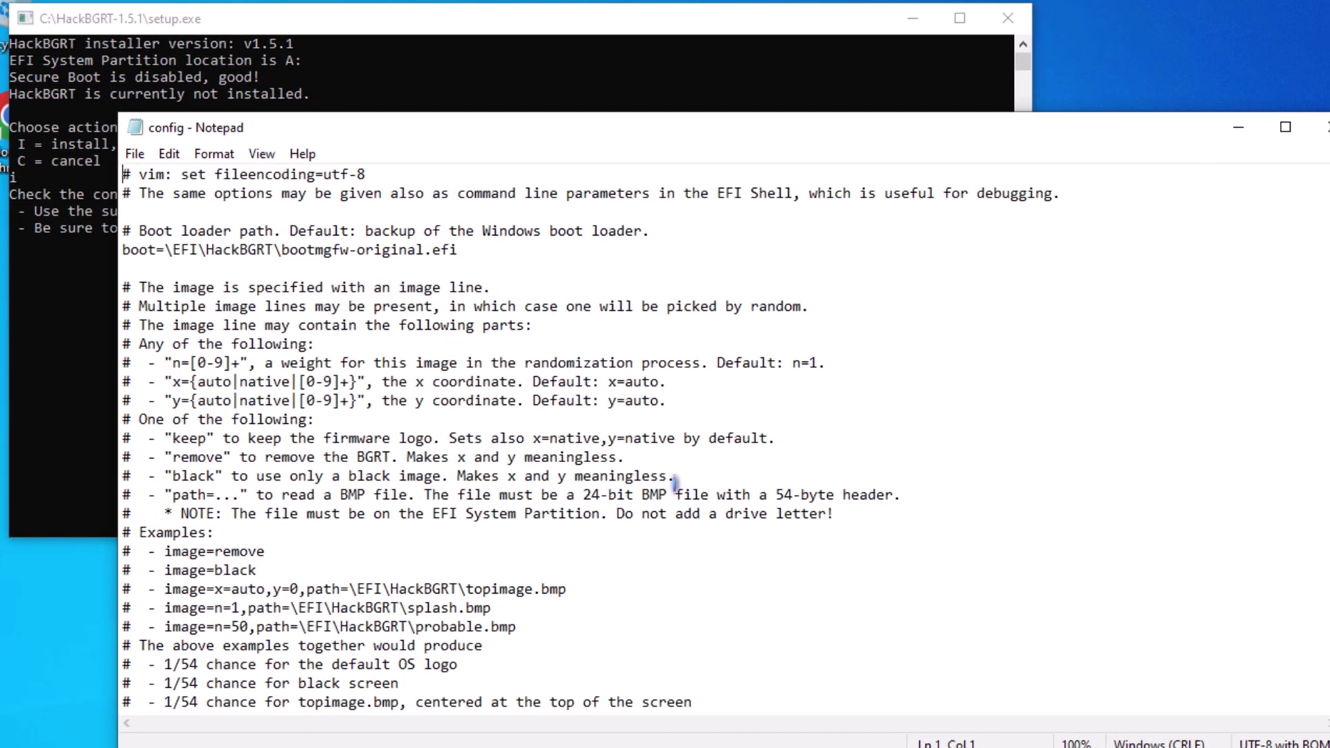
scroll(630, 541, "down", 4)
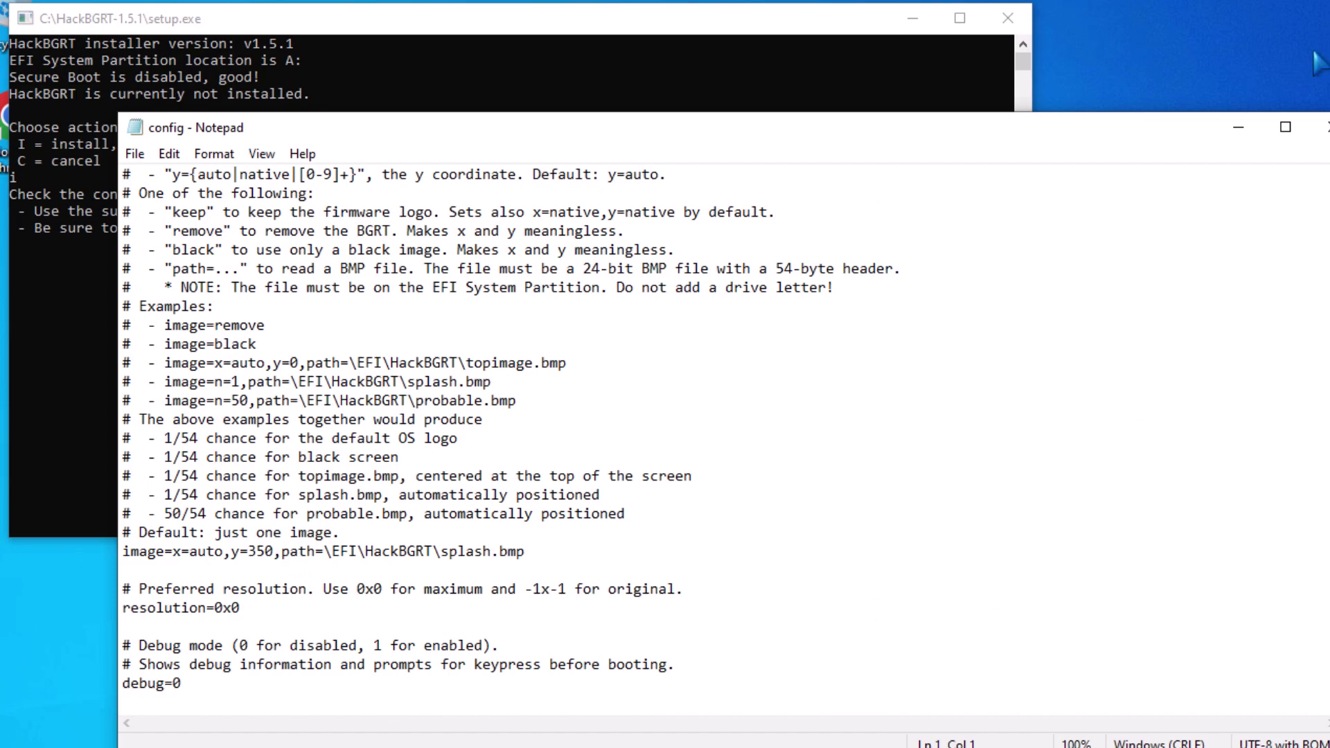
left_click(1323, 127)
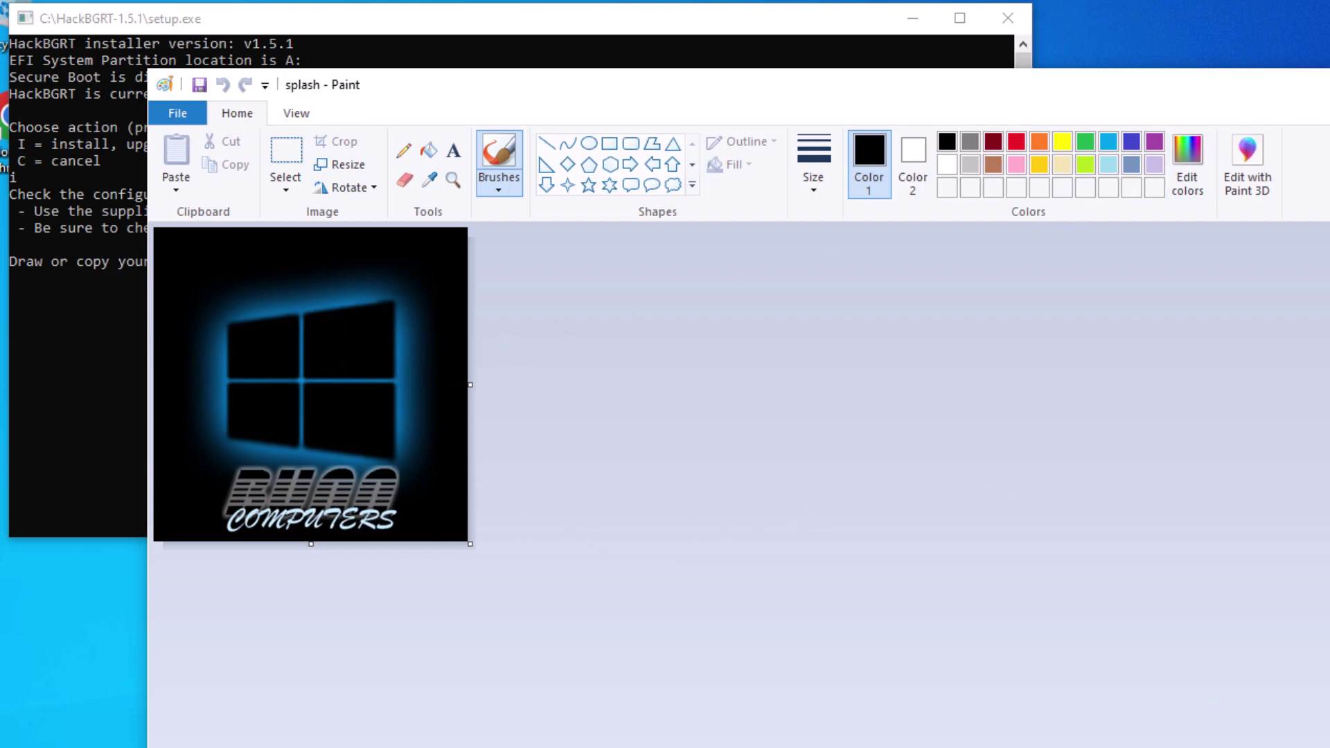
key("alt+F4")
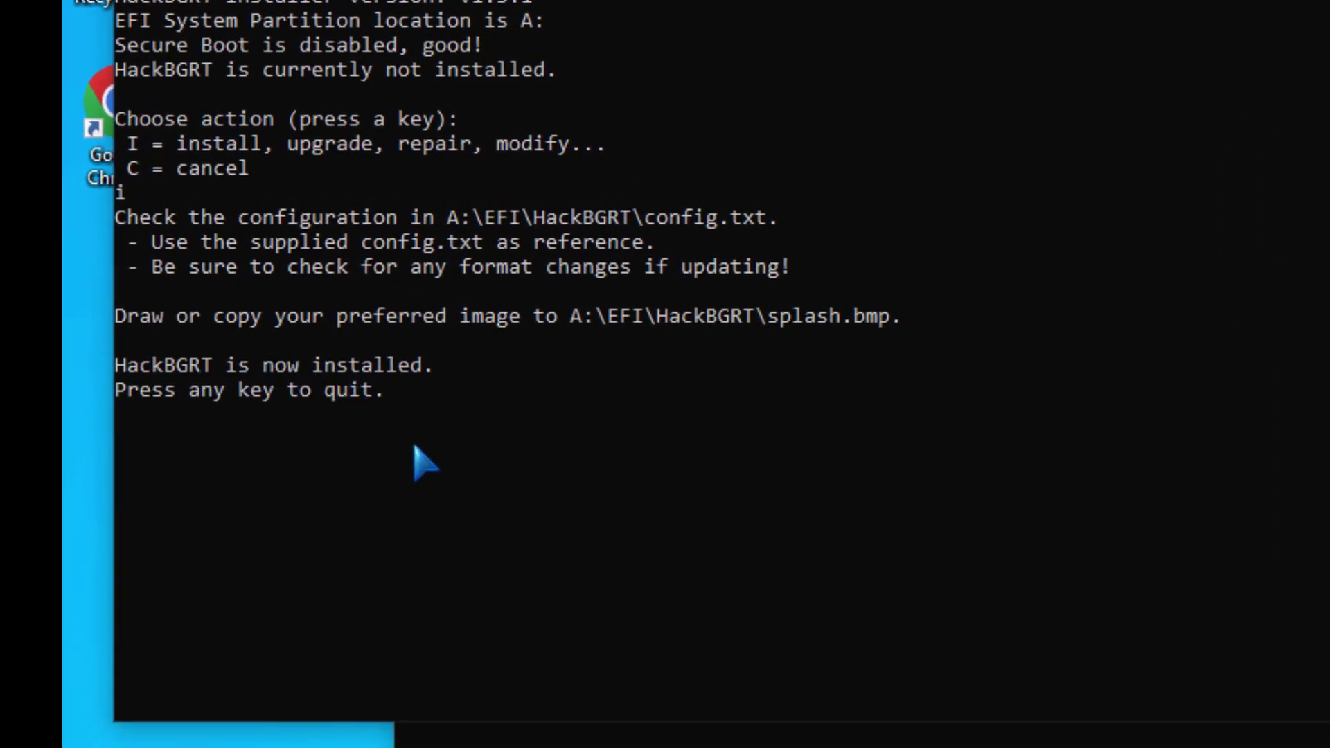
key("Return")
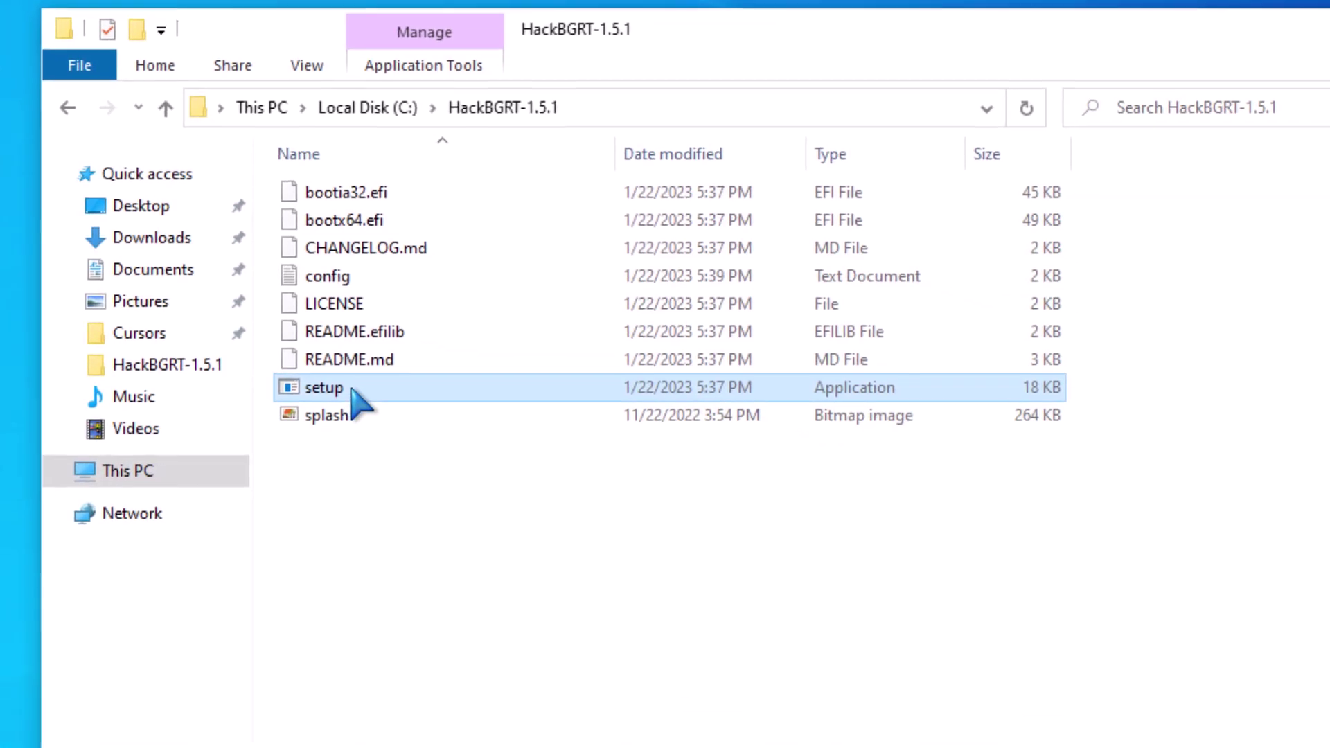
Step: Rerun setup, choosing Run at the Security Warning and Yes at User Account Control
double_click(350, 388)
left_click(809, 388)
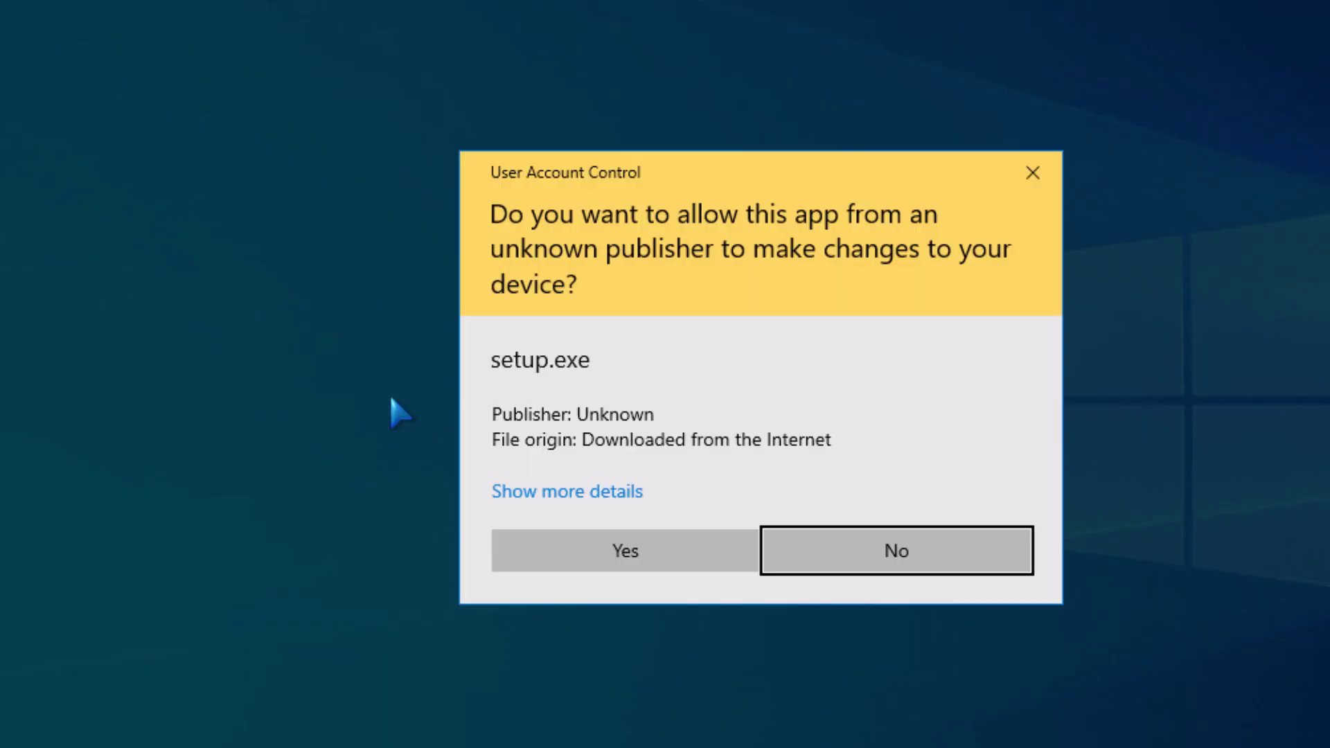
left_click(582, 548)
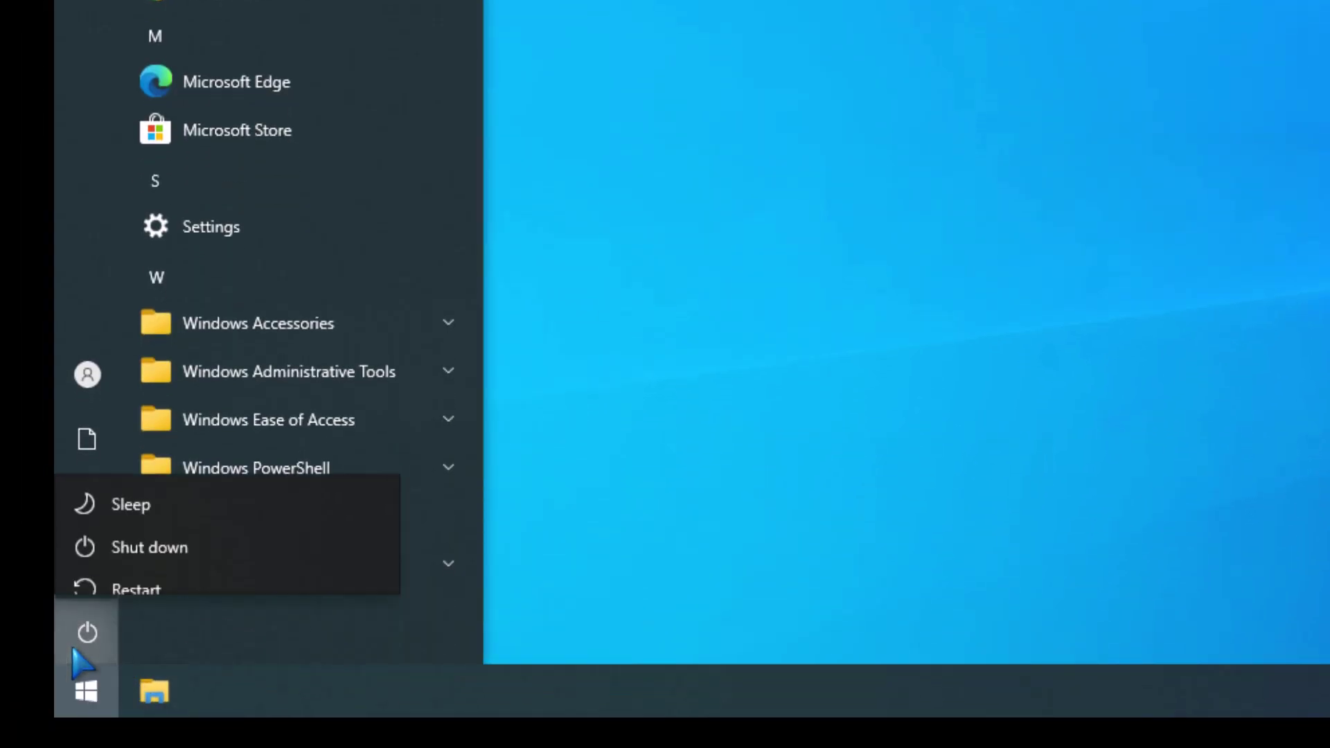
Step: Choose Restart from the Start menu's power options
left_click(122, 567)
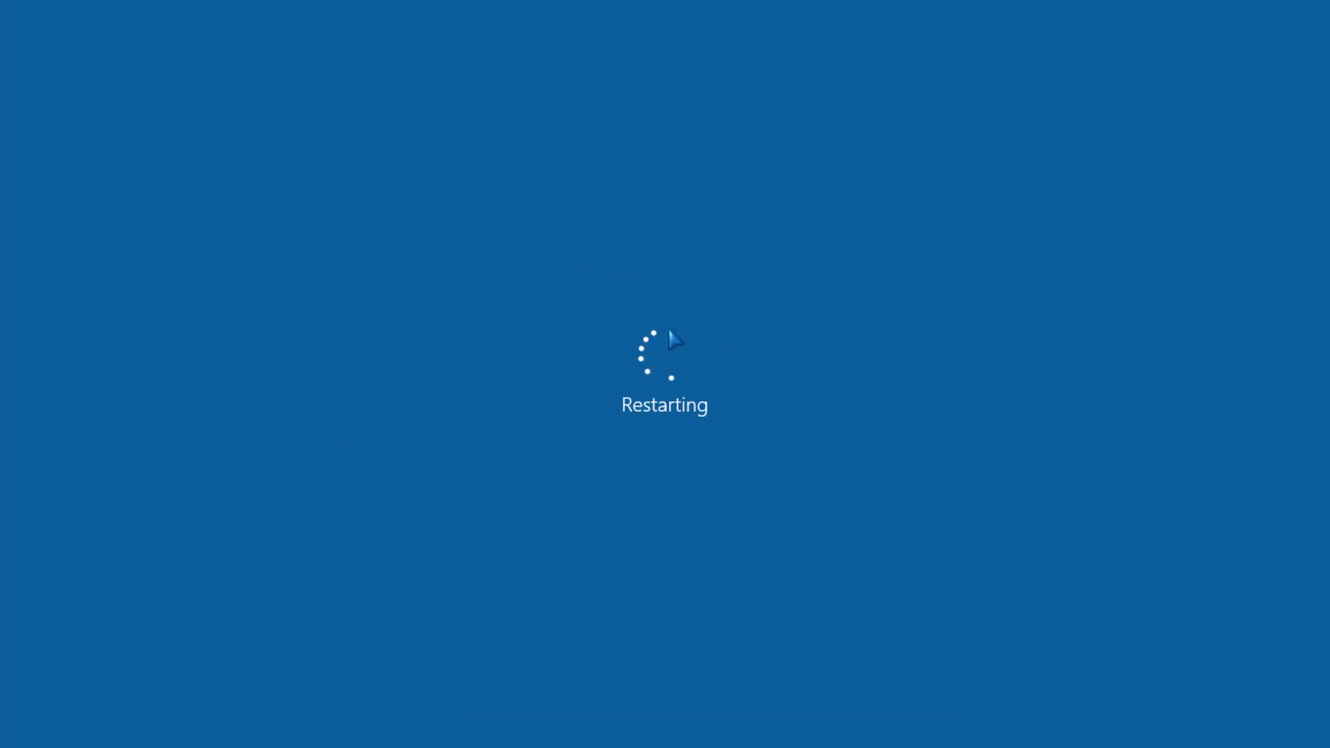